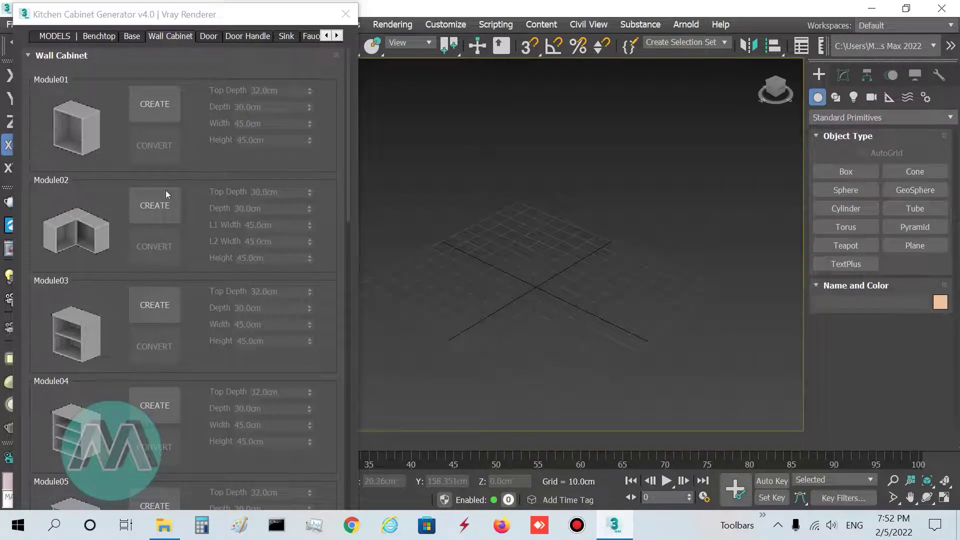
- Scroll through the Wall Cabinet module list in the Kitchen Cabinet Generator
{"action": "left_click_drag", "start_coordinate": [349, 128], "coordinate": [352, 106]}
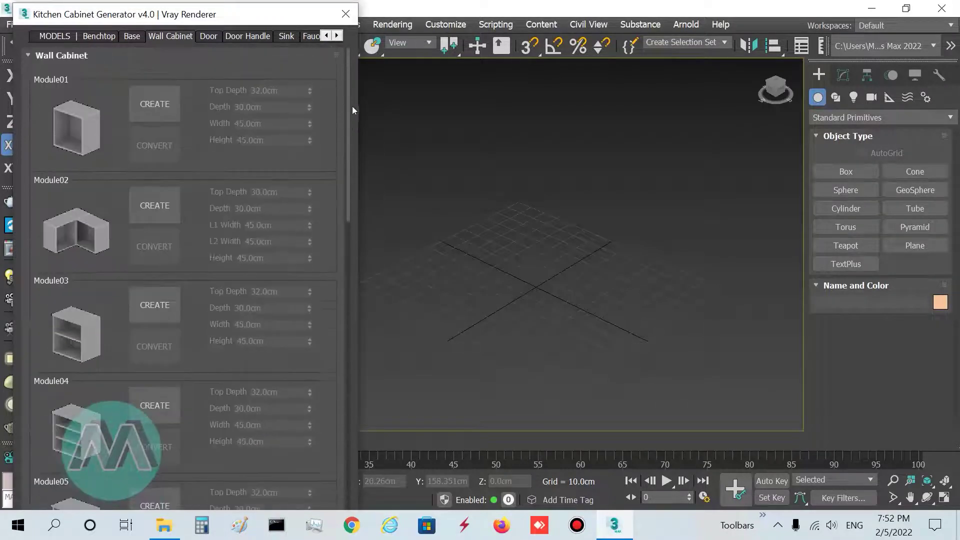
- Create the Module01 wall cabinet and set its top depth to 33 cm
{"action": "left_click", "coordinate": [148, 113]}
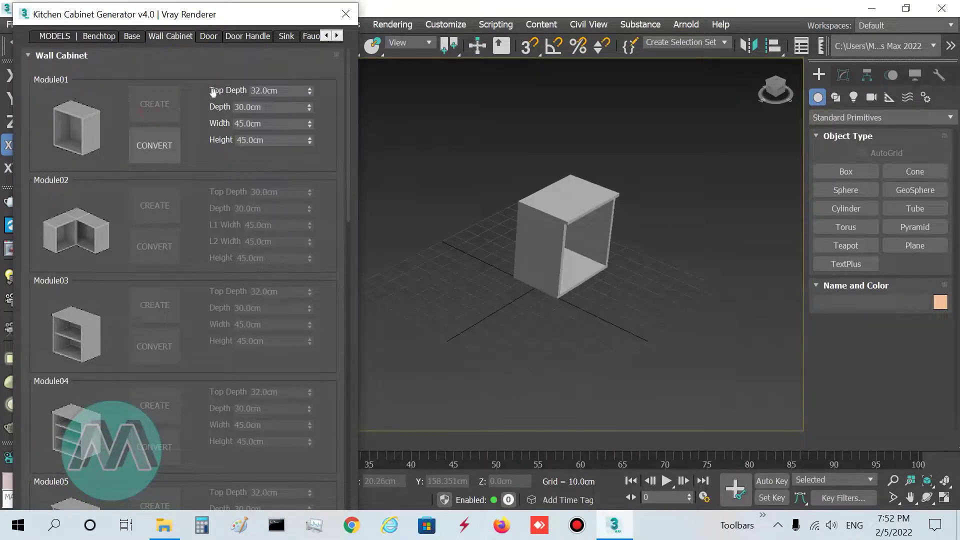
{"action": "scroll", "coordinate": [558, 200], "scroll_direction": "up", "scroll_amount": 5}
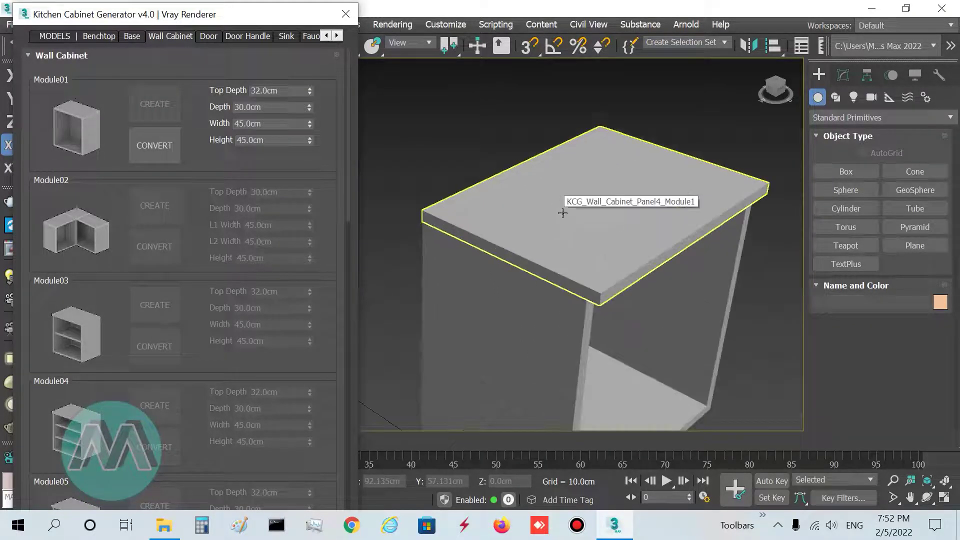
{"action": "left_click", "coordinate": [563, 213]}
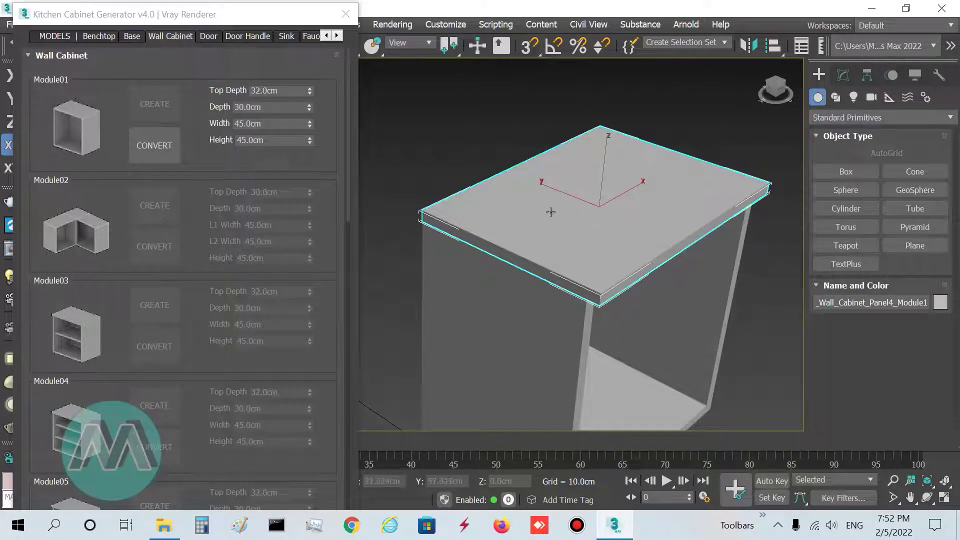
{"action": "scroll", "coordinate": [547, 220], "scroll_direction": "down", "scroll_amount": 5}
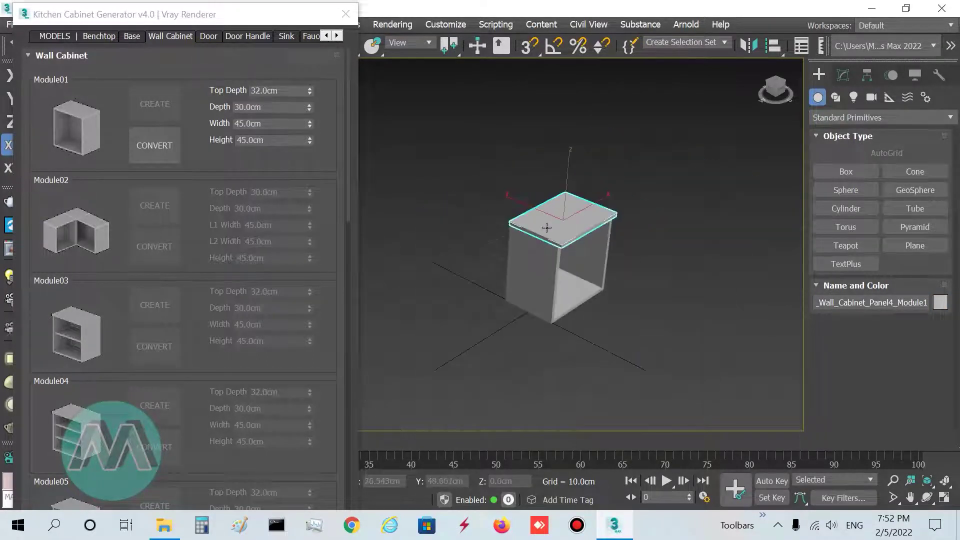
{"action": "middle_click_drag", "start_coordinate": [470, 200], "coordinate": [442, 215]}
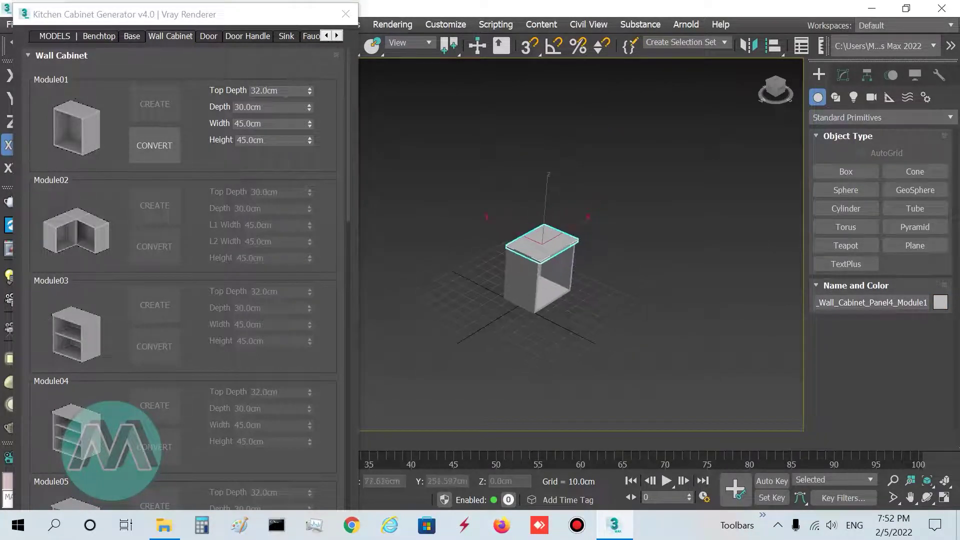
{"action": "left_click", "coordinate": [304, 115]}
{"action": "type", "text": "5"}
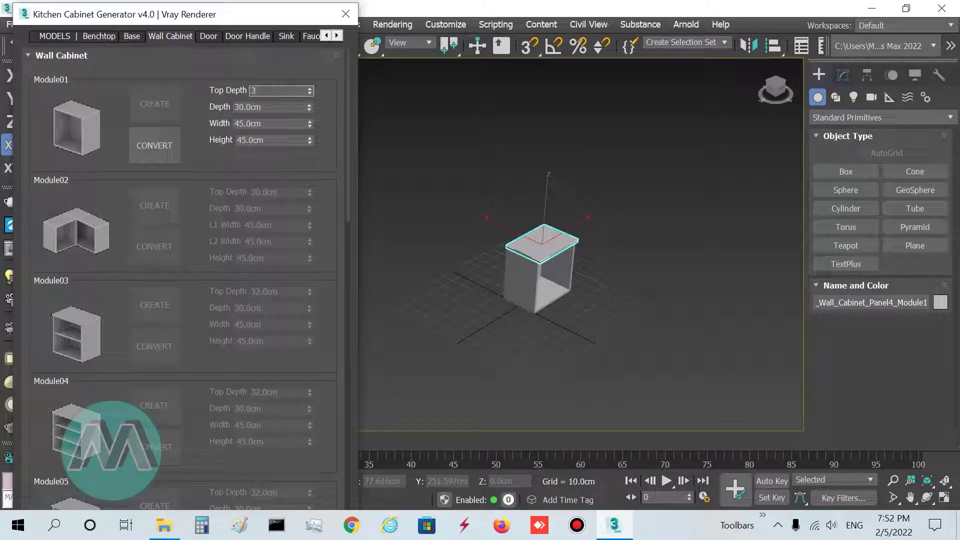
{"action": "key", "text": "Return"}
{"action": "type", "text": "33"}
{"action": "key", "text": "Return"}
- Set the cabinet depth to 33 cm and its width to 45 cm
{"action": "scroll", "coordinate": [515, 289], "scroll_direction": "up", "scroll_amount": 2}
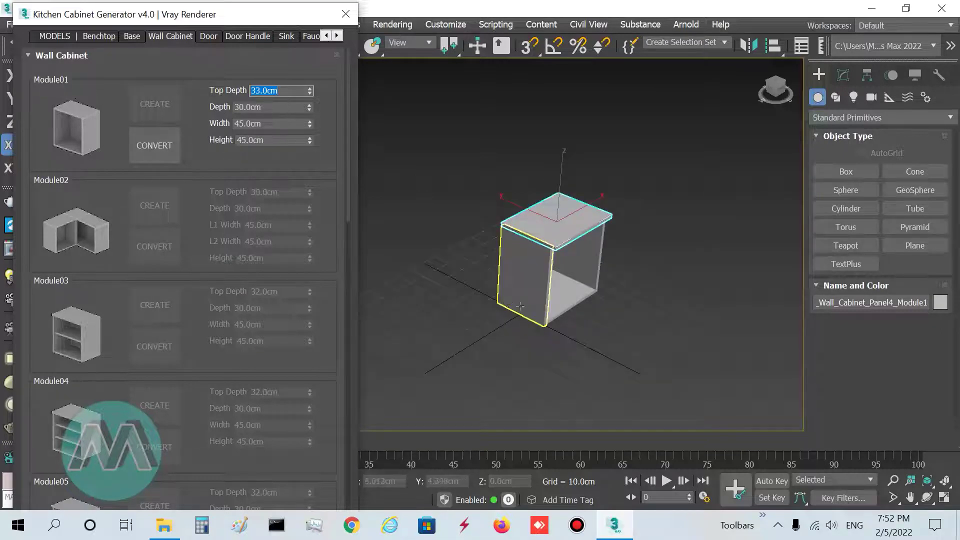
{"action": "key", "text": "Tab"}
{"action": "type", "text": "33"}
{"action": "key", "text": "Return"}
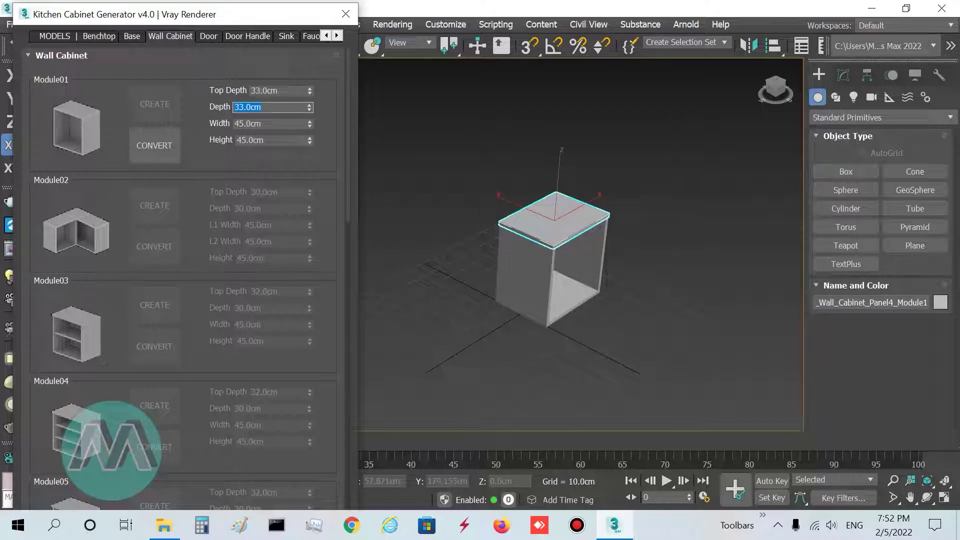
{"action": "mouse_move", "coordinate": [309, 124]}
{"action": "left_mouse_down"}
{"action": "mouse_move", "coordinate": [304, 186]}
{"action": "mouse_move", "coordinate": [310, 124]}
{"action": "left_mouse_up"}
{"action": "left_click", "coordinate": [270, 124]}
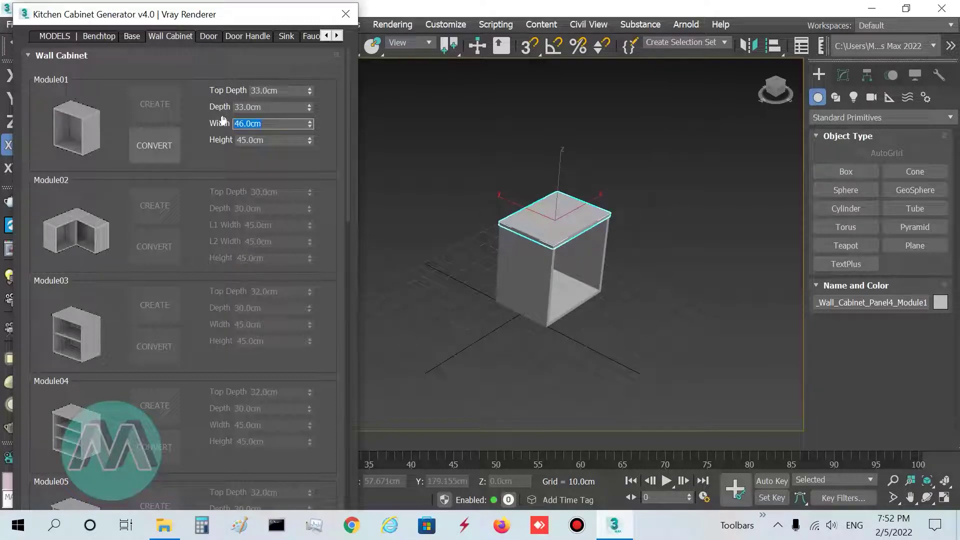
{"action": "type", "text": "45"}
{"action": "key", "text": "Return"}
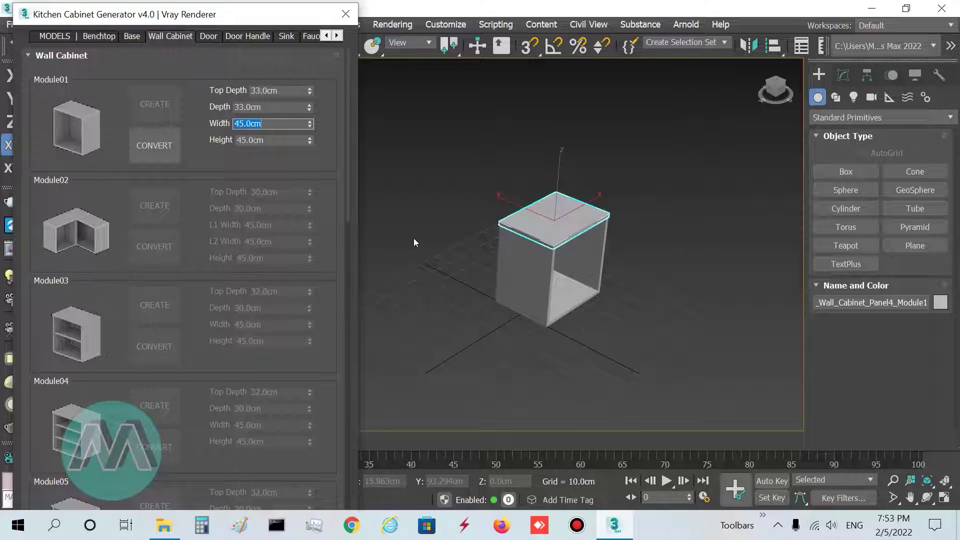
- Set the cabinet height to 90 cm and convert it to KCG_Wall_Cabinet_MD1
{"action": "left_click_drag", "start_coordinate": [284, 143], "coordinate": [198, 127]}
{"action": "type", "text": "90"}
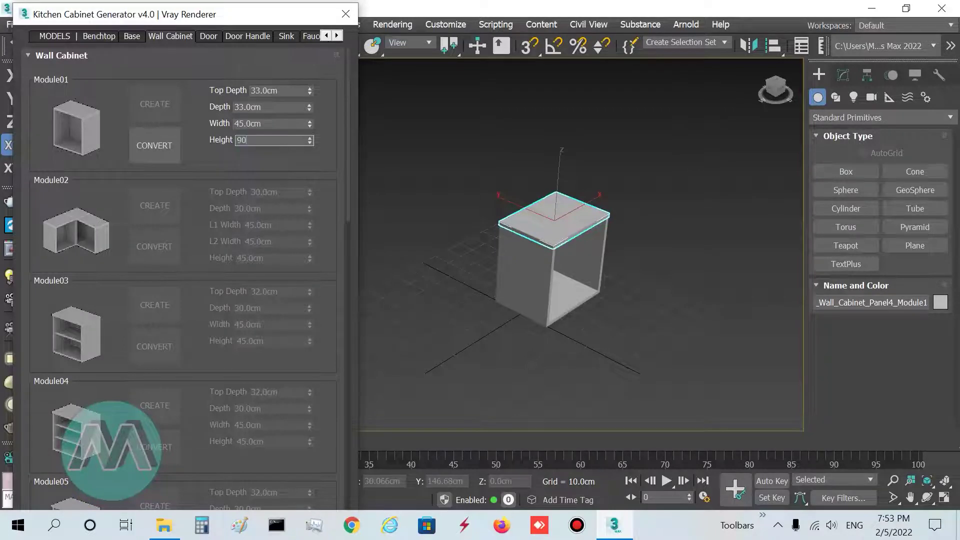
{"action": "key", "text": "Return"}
{"action": "middle_click_drag", "start_coordinate": [391, 320], "coordinate": [411, 314]}
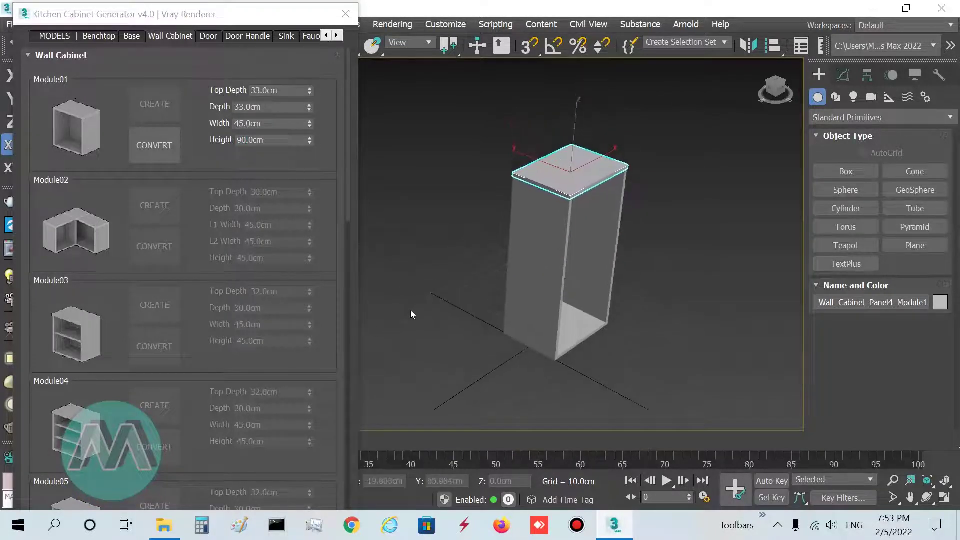
{"action": "left_click", "coordinate": [169, 157]}
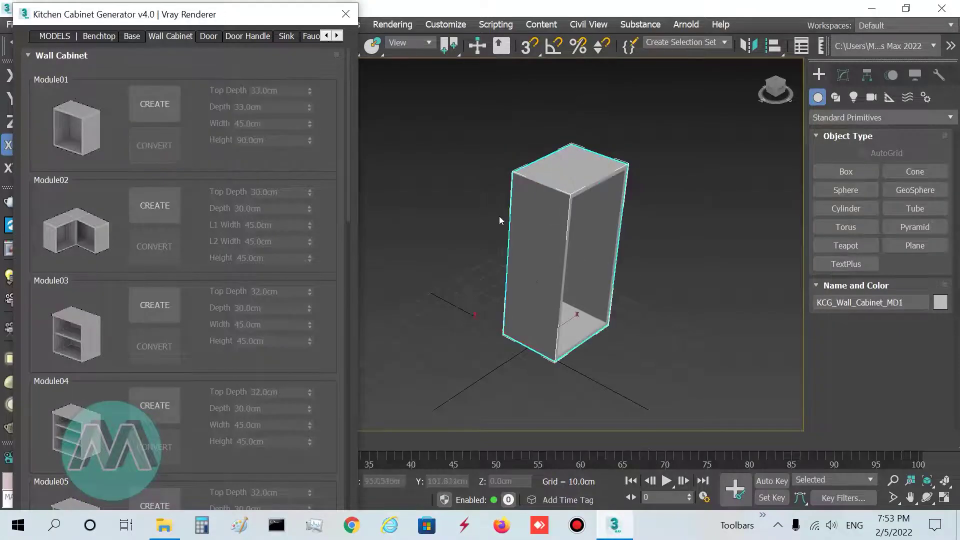
- Inspect the cabinet's modifier stack in the Modify panel, then return to the Create panel
{"action": "scroll", "coordinate": [499, 218], "scroll_direction": "down", "scroll_amount": 2}
{"action": "middle_click_drag", "start_coordinate": [441, 263], "coordinate": [514, 201]}
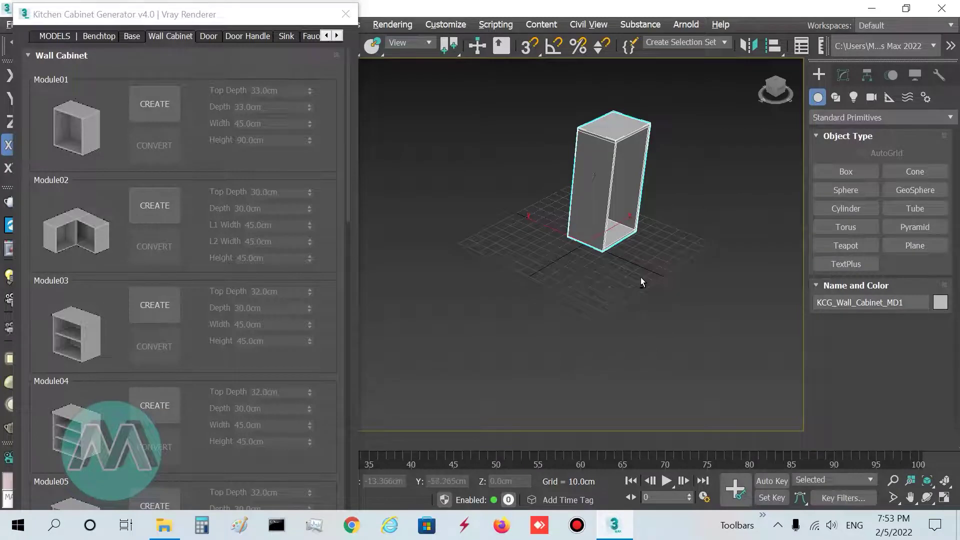
{"action": "scroll", "coordinate": [630, 235], "scroll_direction": "up", "scroll_amount": 3}
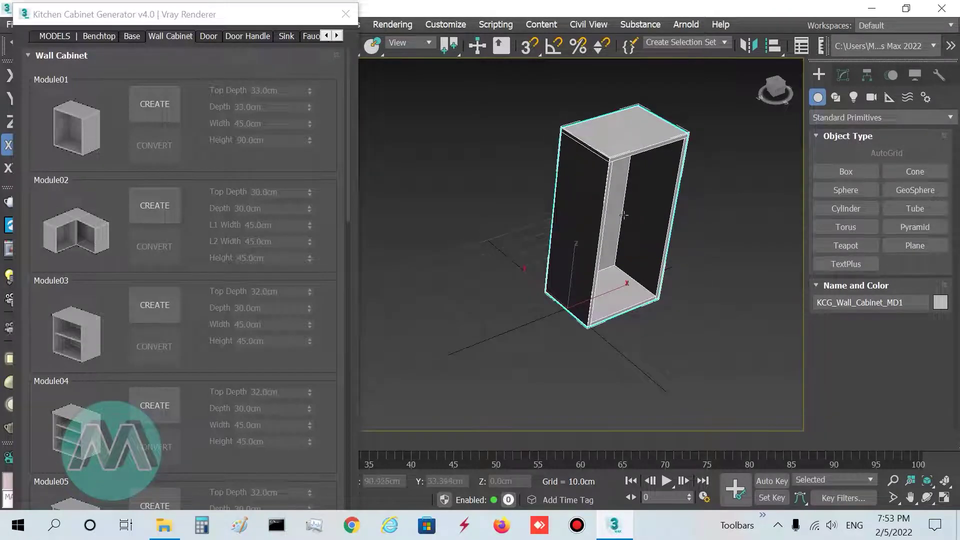
{"action": "middle_click_drag", "start_coordinate": [631, 214], "coordinate": [595, 221]}
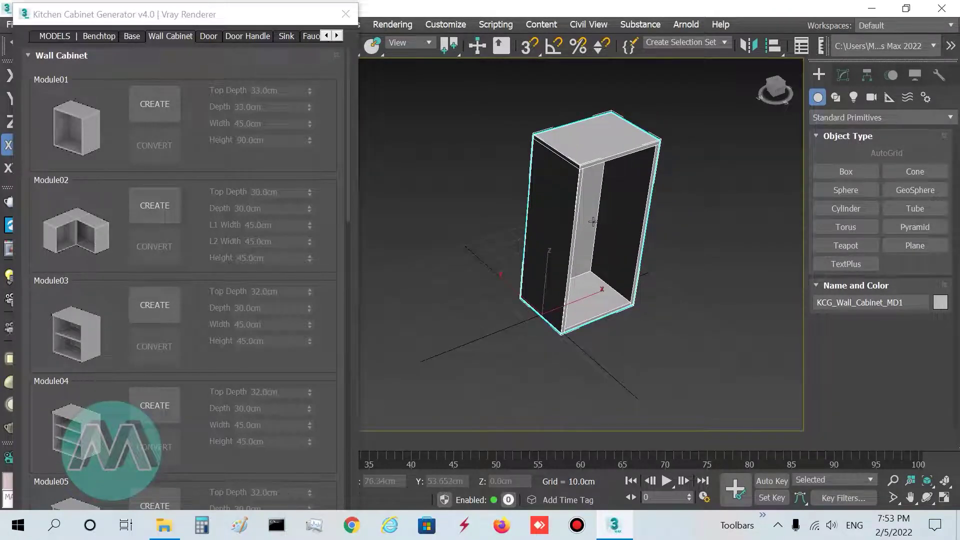
{"action": "left_click", "coordinate": [843, 75]}
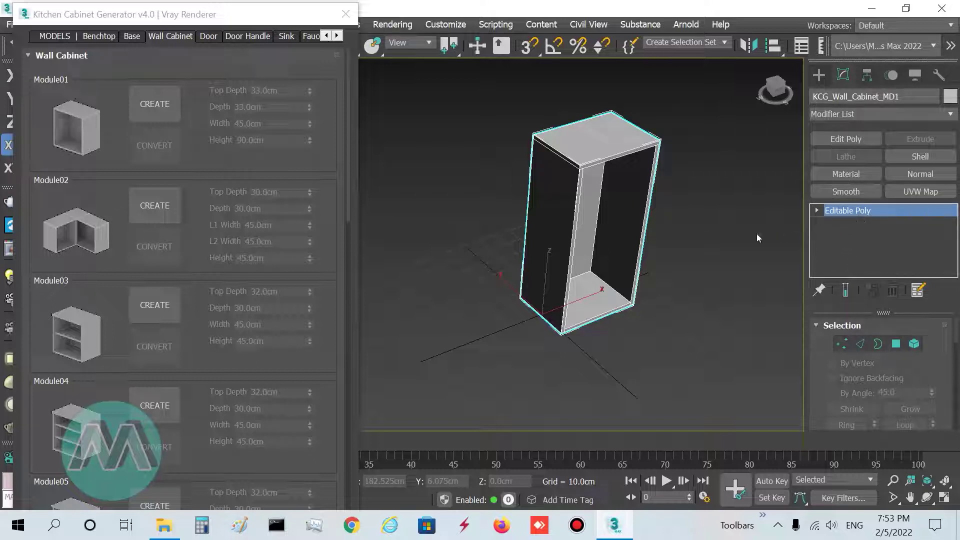
{"action": "middle_click_drag", "start_coordinate": [603, 249], "coordinate": [610, 251], "text": "alt"}
{"action": "left_click", "coordinate": [819, 75]}
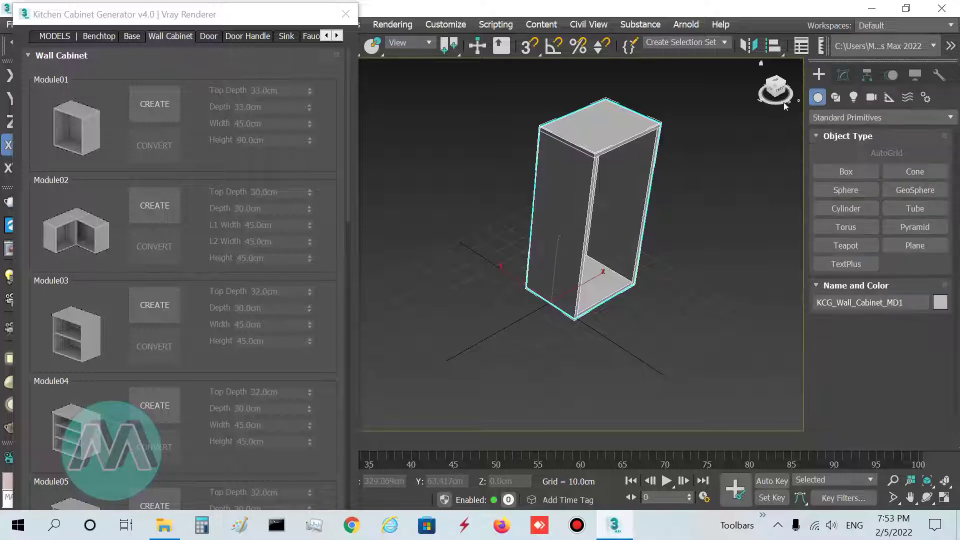
{"action": "scroll", "coordinate": [554, 257], "scroll_direction": "down", "scroll_amount": 5}
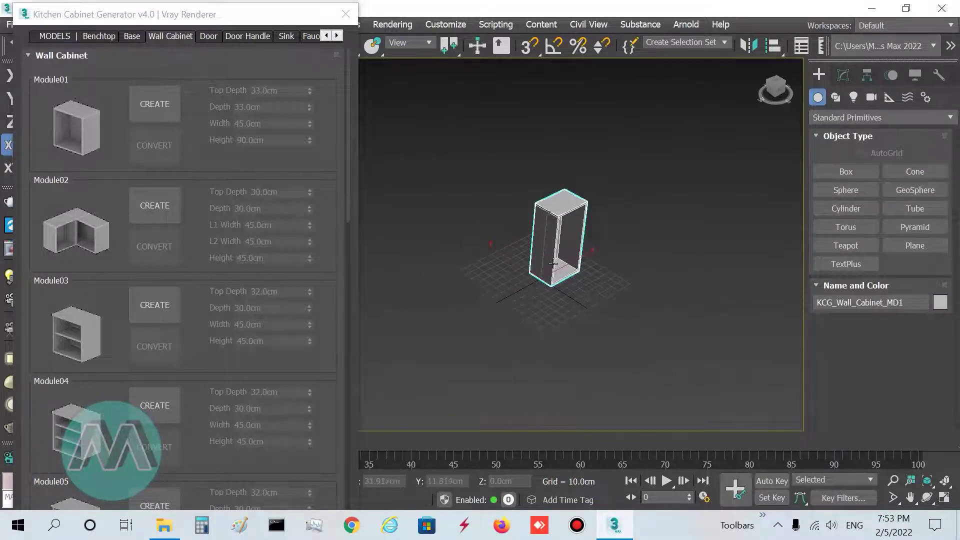
- Move the cabinet up and right off the grid, and scroll the module list to Module07
{"action": "key", "text": "w"}
{"action": "left_click_drag", "start_coordinate": [575, 260], "coordinate": [730, 185]}
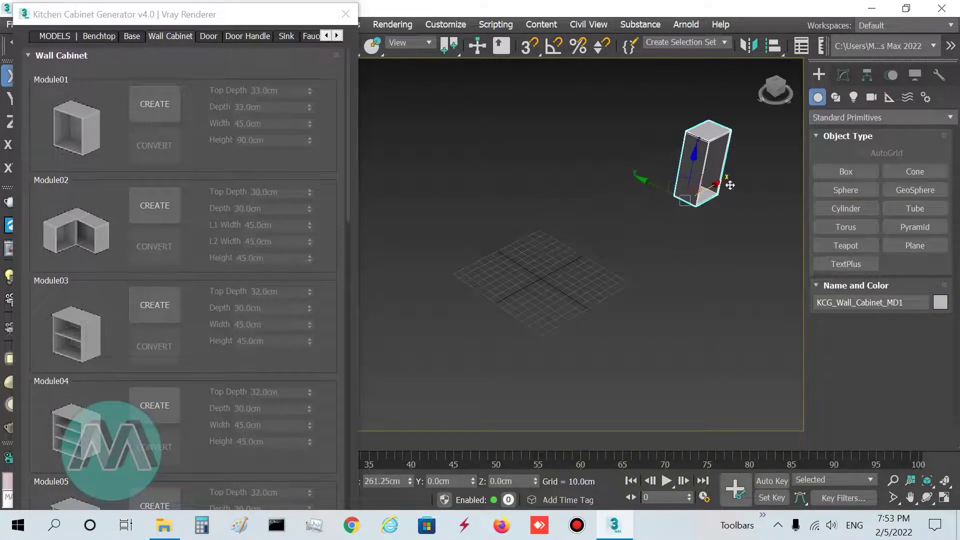
{"action": "left_click_drag", "start_coordinate": [348, 154], "coordinate": [364, 333]}
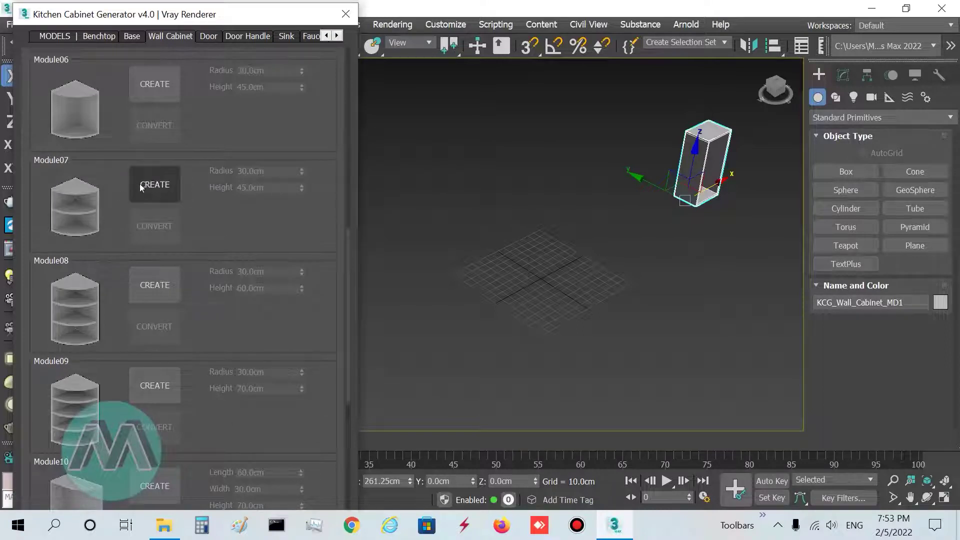
- Create the Module07 corner wall cabinet with a 33 cm radius and 90 cm height
{"action": "left_click", "coordinate": [155, 187]}
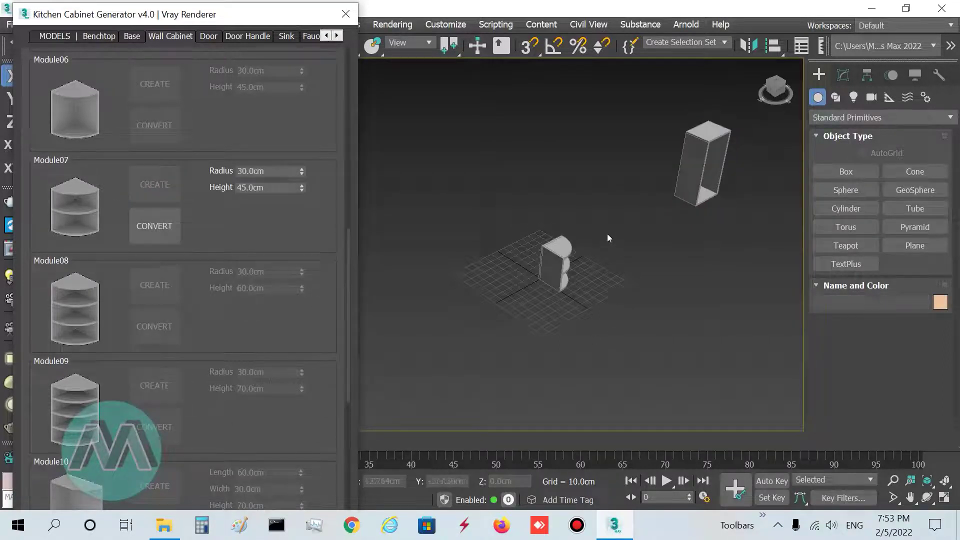
{"action": "scroll", "coordinate": [610, 237], "scroll_direction": "up", "scroll_amount": 3}
{"action": "scroll", "coordinate": [608, 234], "scroll_direction": "up", "scroll_amount": 2}
{"action": "scroll", "coordinate": [560, 283], "scroll_direction": "up", "scroll_amount": 4}
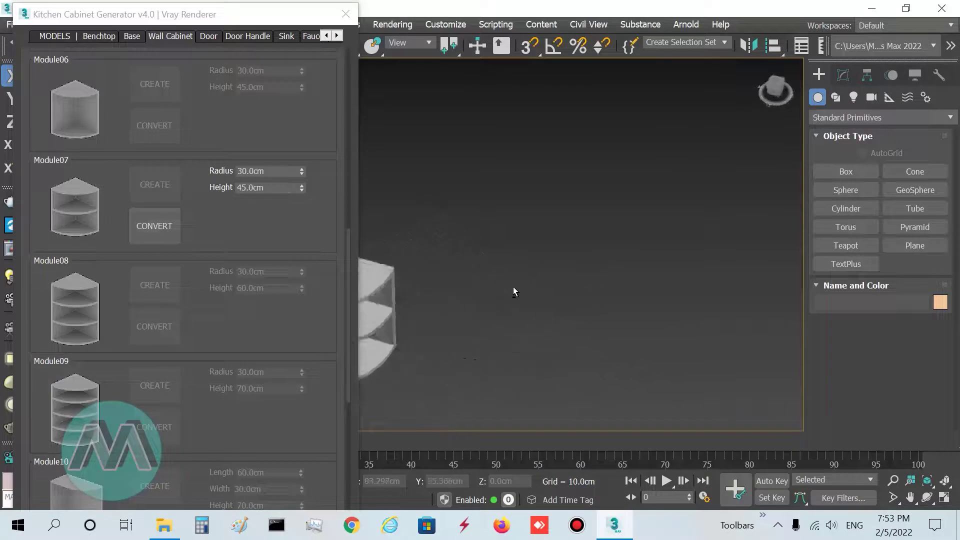
{"action": "scroll", "coordinate": [499, 229], "scroll_direction": "down", "scroll_amount": 5}
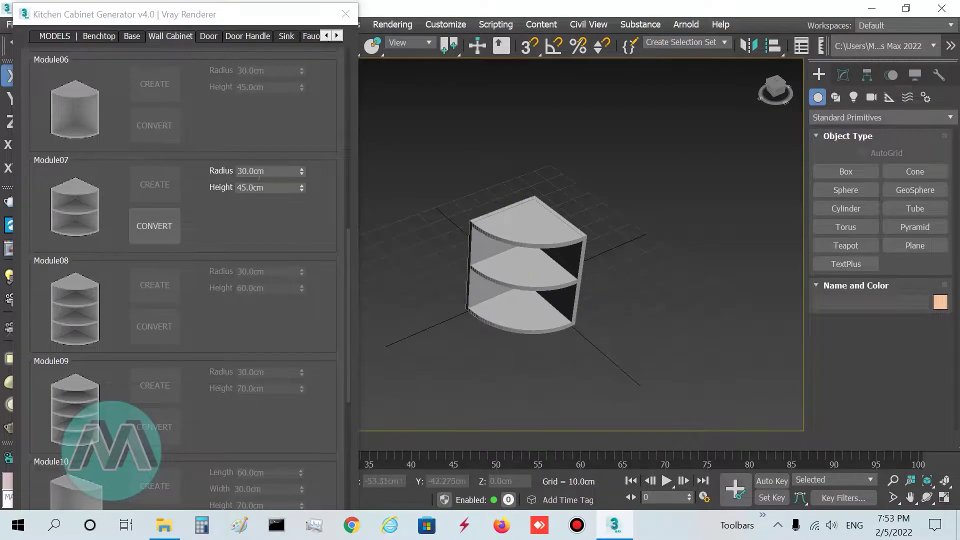
{"action": "left_click_drag", "start_coordinate": [301, 170], "coordinate": [294, 176]}
{"action": "left_click", "coordinate": [273, 171]}
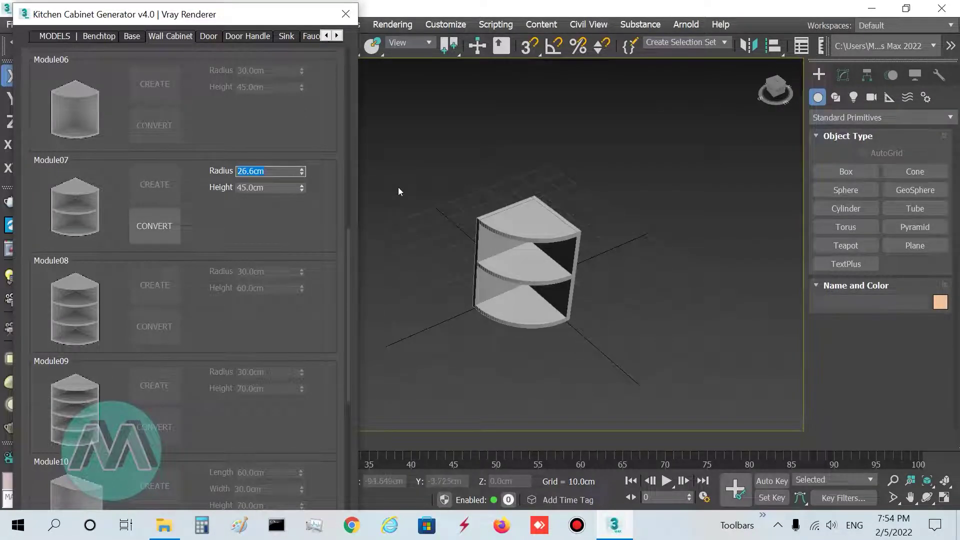
{"action": "type", "text": "33"}
{"action": "key", "text": "Return"}
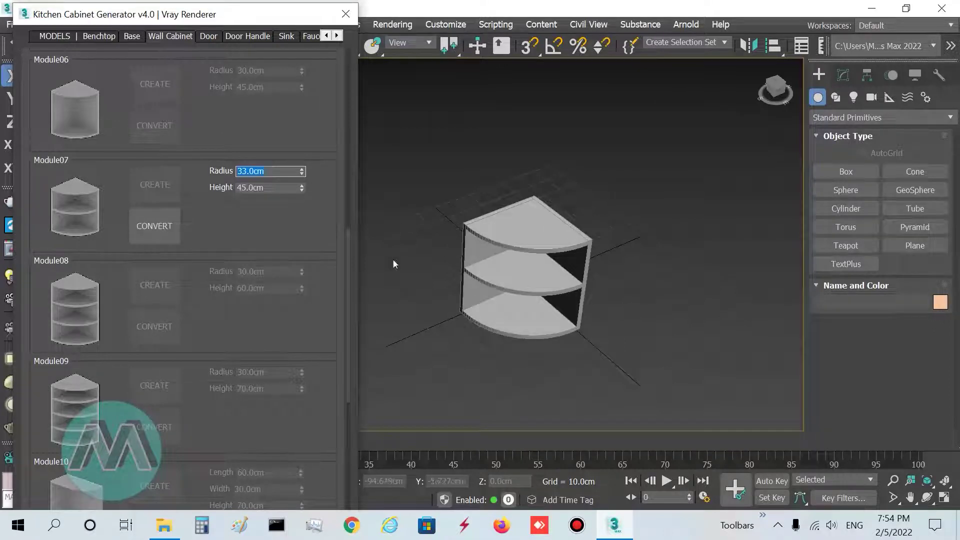
{"action": "left_click", "coordinate": [260, 188]}
{"action": "type", "text": "90"}
{"action": "key", "text": "Return"}
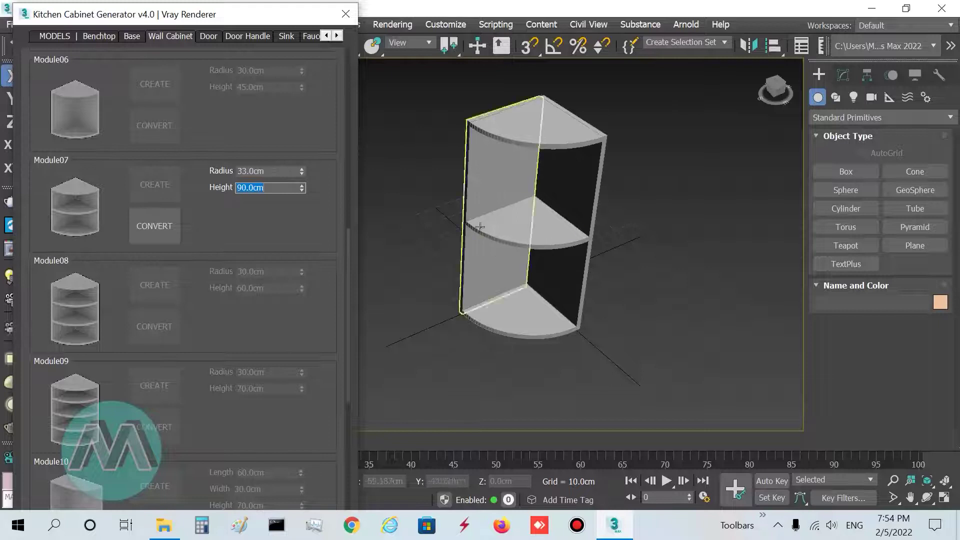
- Convert the corner cabinet to KCG_Wall_Cabinet_MD7 and move it right on the grid
{"action": "middle_click_drag", "start_coordinate": [434, 206], "coordinate": [458, 220]}
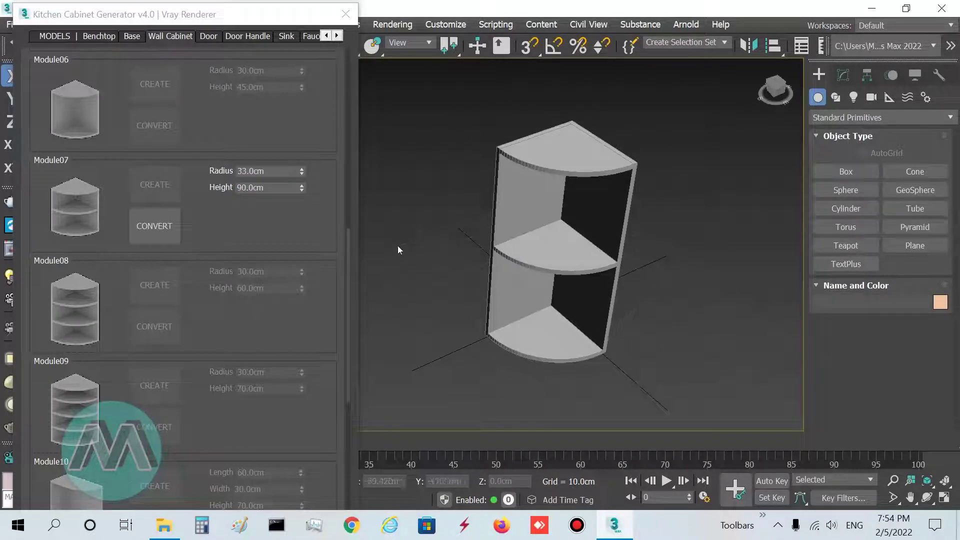
{"action": "left_click", "coordinate": [171, 230]}
{"action": "scroll", "coordinate": [446, 294], "scroll_direction": "down", "scroll_amount": 2}
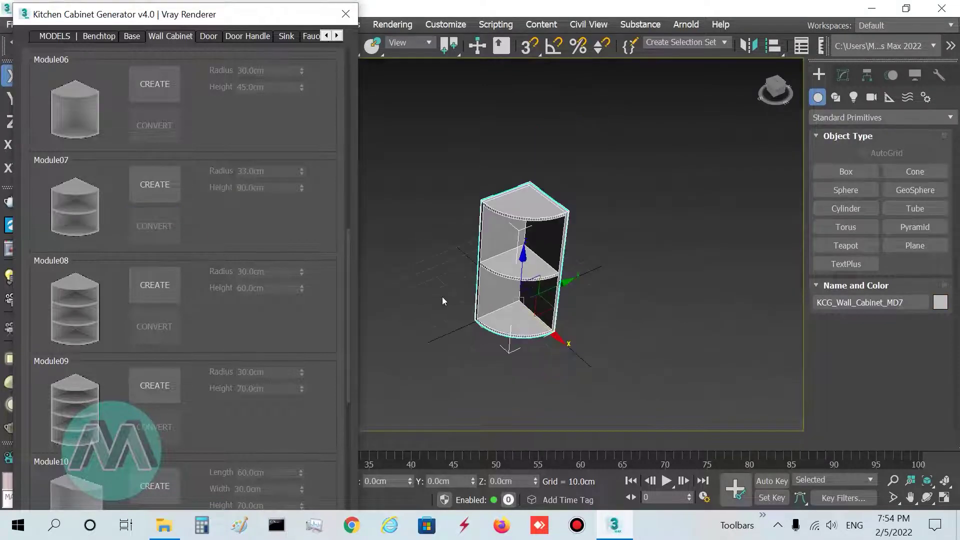
{"action": "middle_click_drag", "start_coordinate": [441, 299], "coordinate": [462, 305]}
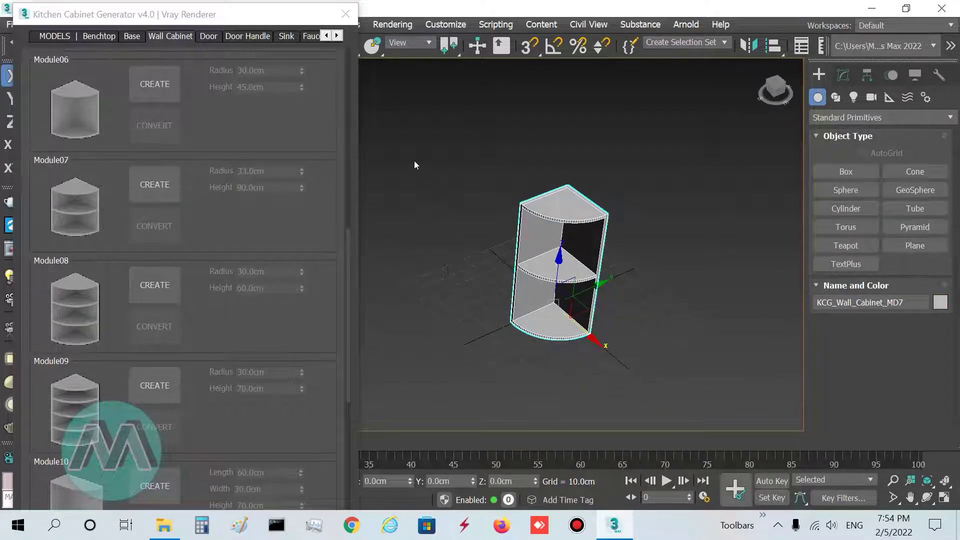
{"action": "scroll", "coordinate": [449, 244], "scroll_direction": "down", "scroll_amount": 3}
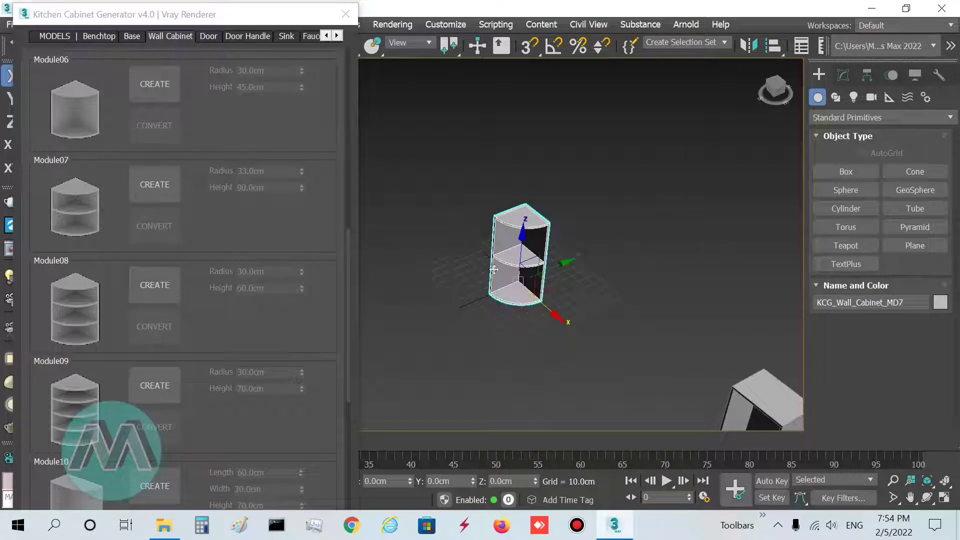
{"action": "left_click_drag", "start_coordinate": [571, 292], "coordinate": [670, 281]}
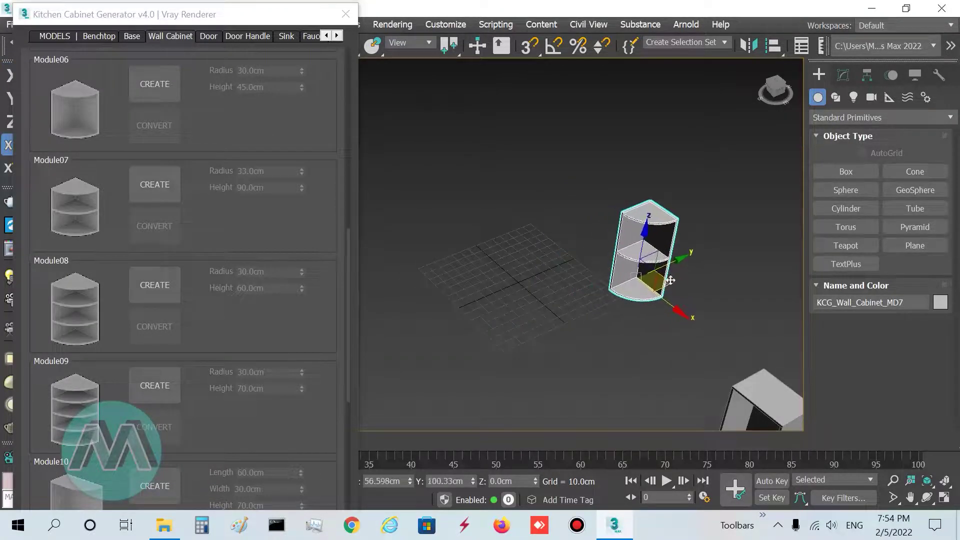
- Show the Door page and browse the Modern, Classic and Mullion door styles
{"action": "left_click_drag", "start_coordinate": [349, 260], "coordinate": [353, 195]}
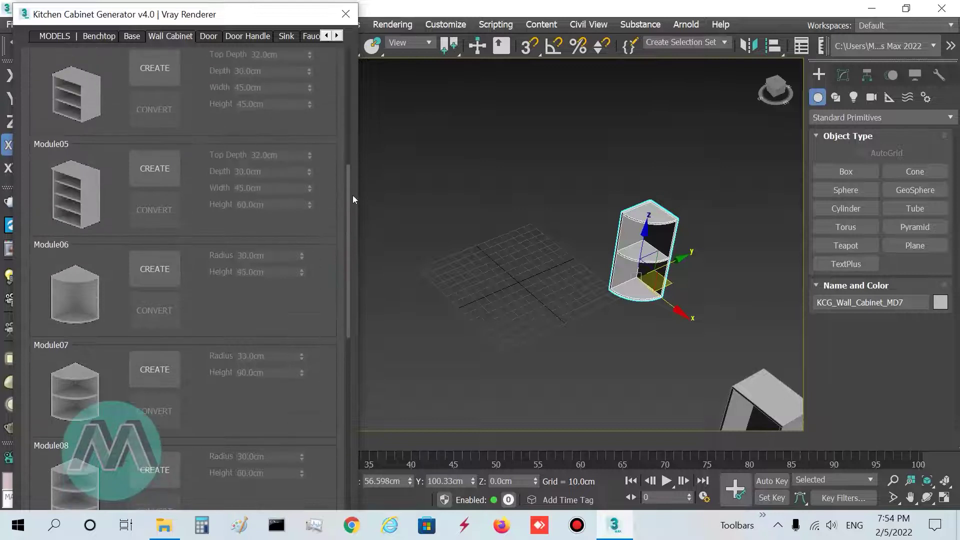
{"action": "left_click", "coordinate": [202, 40]}
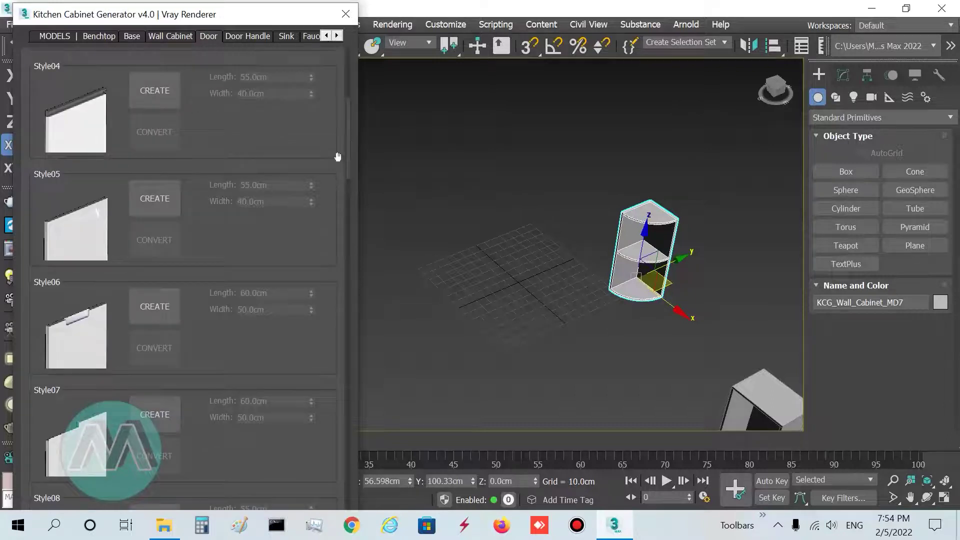
{"action": "left_click_drag", "start_coordinate": [347, 136], "coordinate": [326, 76]}
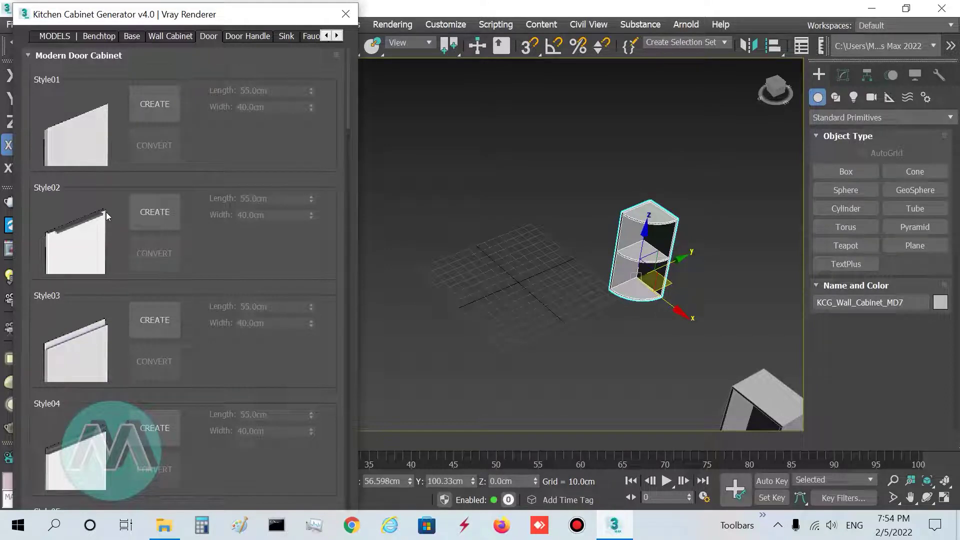
{"action": "scroll", "coordinate": [106, 214], "scroll_direction": "down", "scroll_amount": 1}
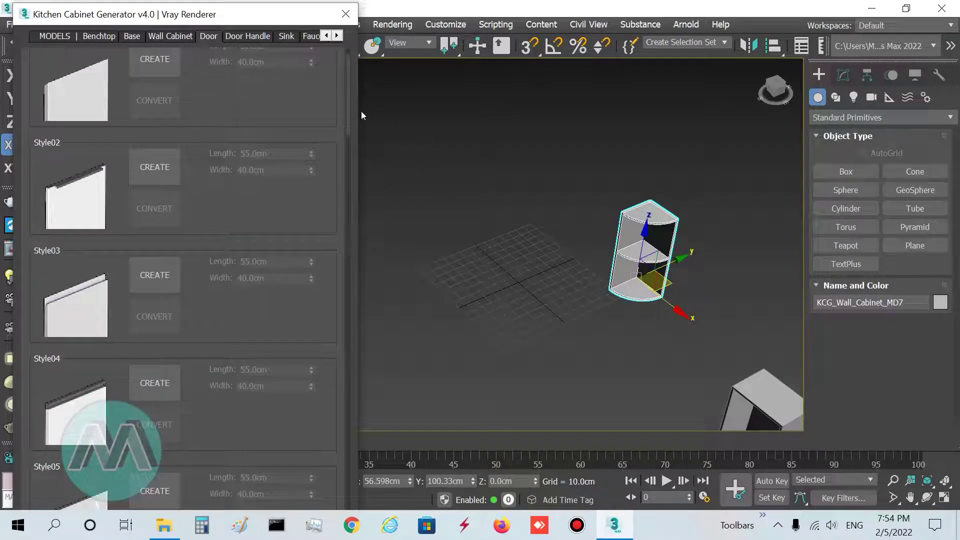
{"action": "left_click_drag", "start_coordinate": [348, 106], "coordinate": [329, 268]}
{"action": "left_click_drag", "start_coordinate": [347, 233], "coordinate": [346, 257]}
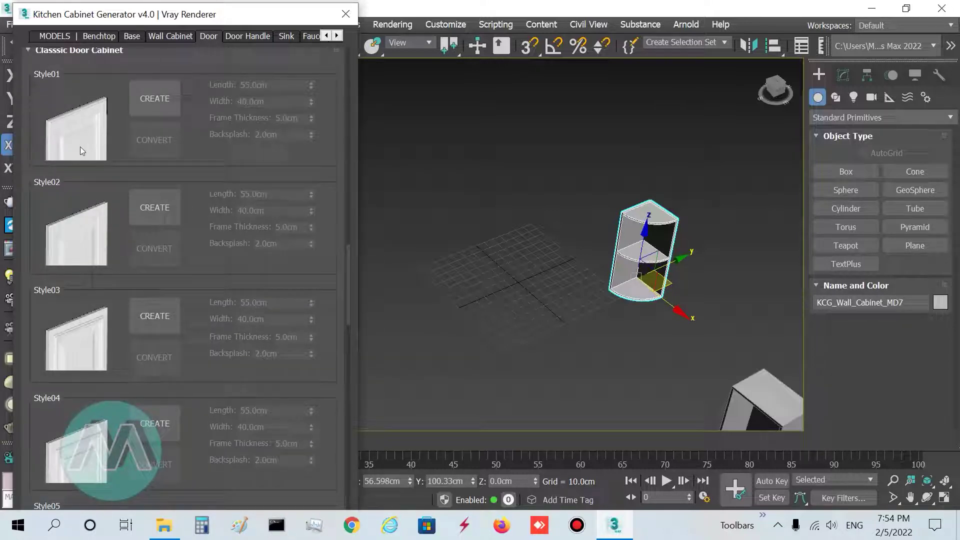
{"action": "left_click_drag", "start_coordinate": [350, 273], "coordinate": [341, 361]}
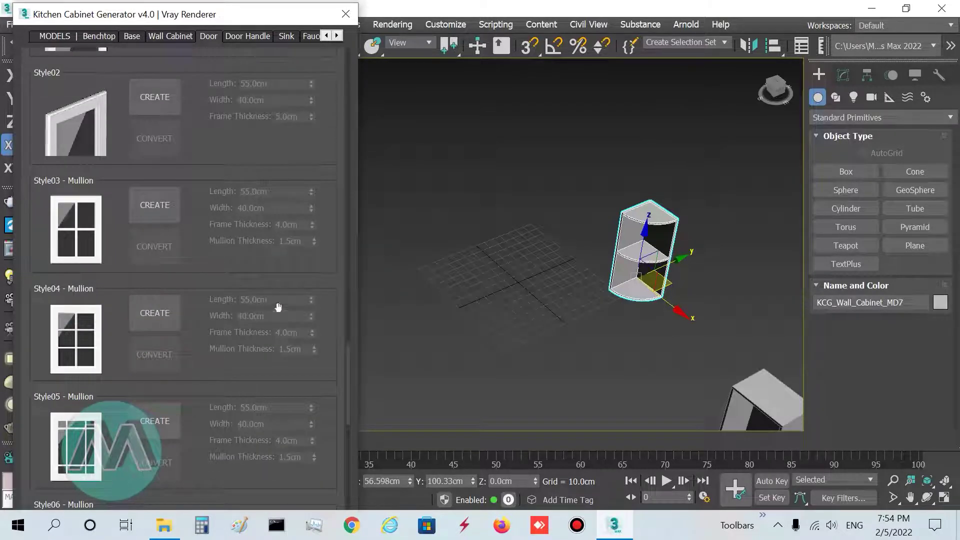
{"action": "left_click_drag", "start_coordinate": [350, 355], "coordinate": [341, 90]}
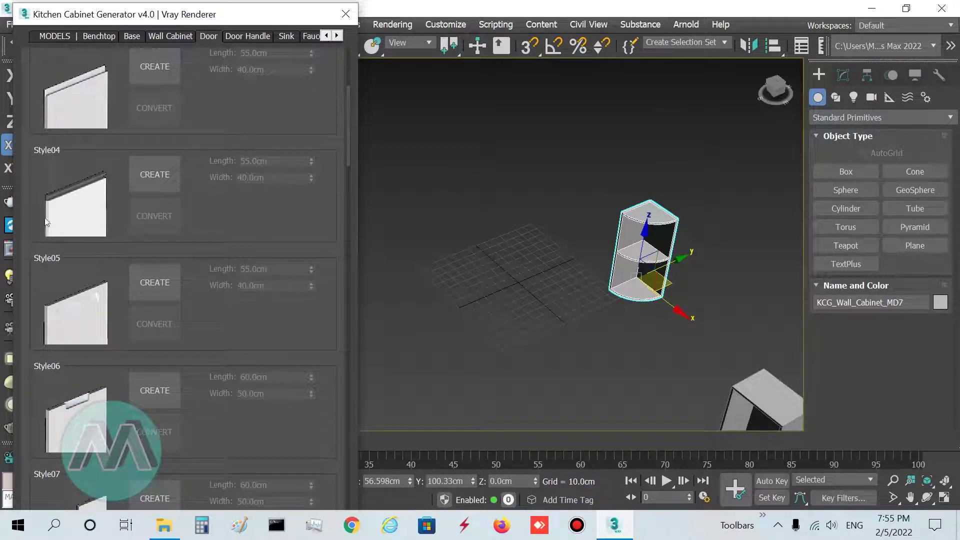
- Create a Style04 modern door, dismissing the Obsolete File warning
{"action": "left_click", "coordinate": [139, 174]}
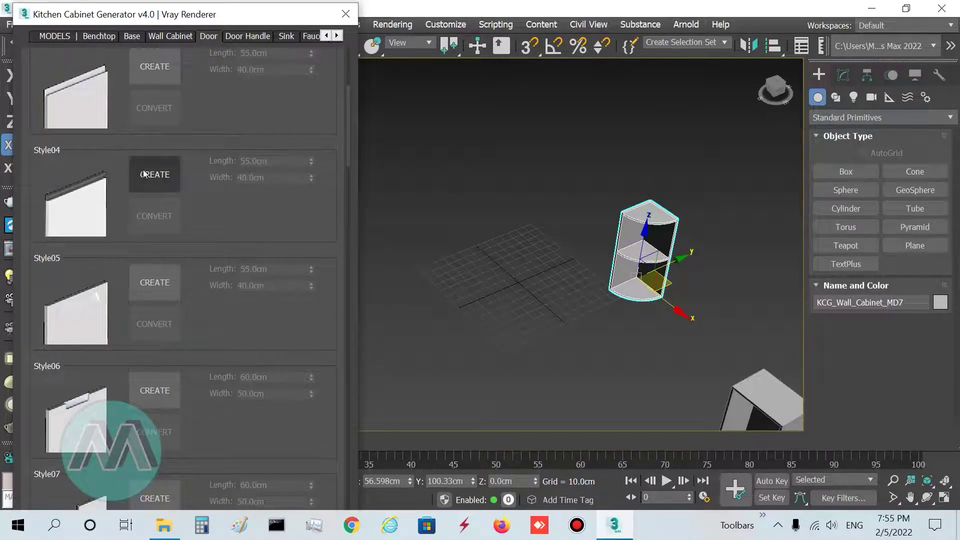
{"action": "left_click_drag", "start_coordinate": [448, 209], "coordinate": [471, 157]}
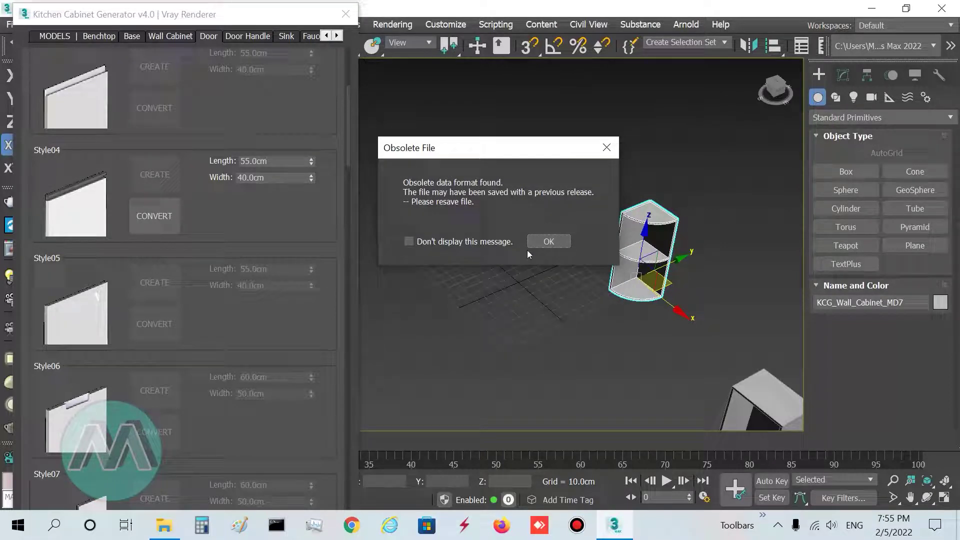
{"action": "left_click", "coordinate": [551, 242]}
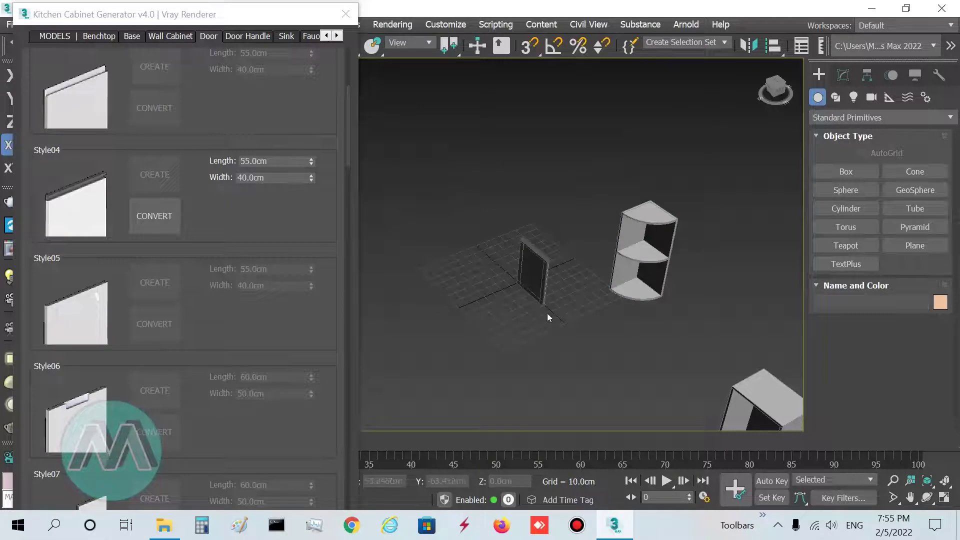
- Box-select the new door and set its Style04 length to 70 cm
{"action": "scroll", "coordinate": [564, 273], "scroll_direction": "up", "scroll_amount": 4}
{"action": "mouse_move", "coordinate": [422, 132]}
{"action": "left_mouse_down"}
{"action": "mouse_move", "coordinate": [561, 372]}
{"action": "mouse_move", "coordinate": [554, 365]}
{"action": "left_mouse_up"}
{"action": "middle_click_drag", "start_coordinate": [450, 329], "coordinate": [519, 277], "text": "alt"}
{"action": "scroll", "coordinate": [547, 254], "scroll_direction": "up", "scroll_amount": 3}
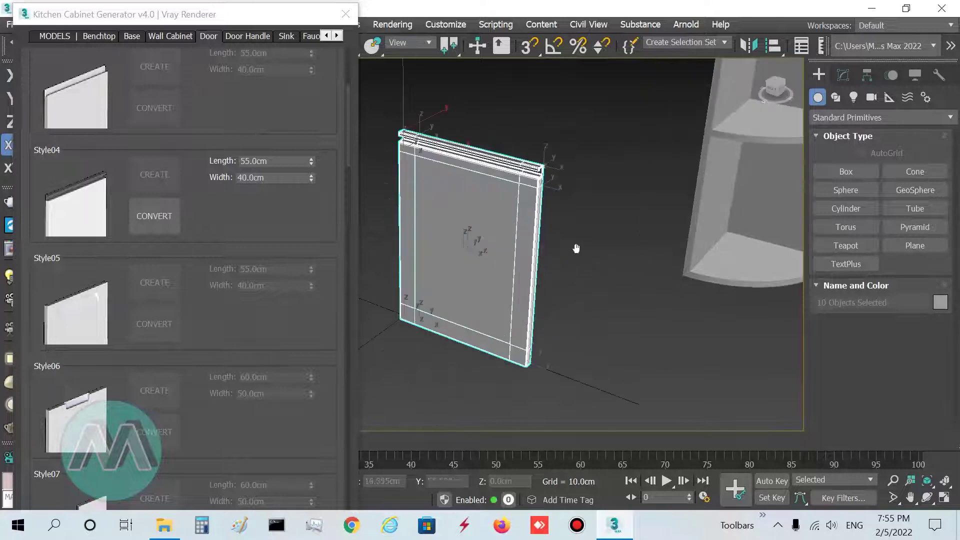
{"action": "scroll", "coordinate": [567, 247], "scroll_direction": "up", "scroll_amount": 1}
{"action": "left_click", "coordinate": [181, 205]}
{"action": "left_click", "coordinate": [311, 159]}
{"action": "double_click", "coordinate": [281, 160]}
{"action": "type", "text": "70"}
{"action": "key", "text": "Return"}
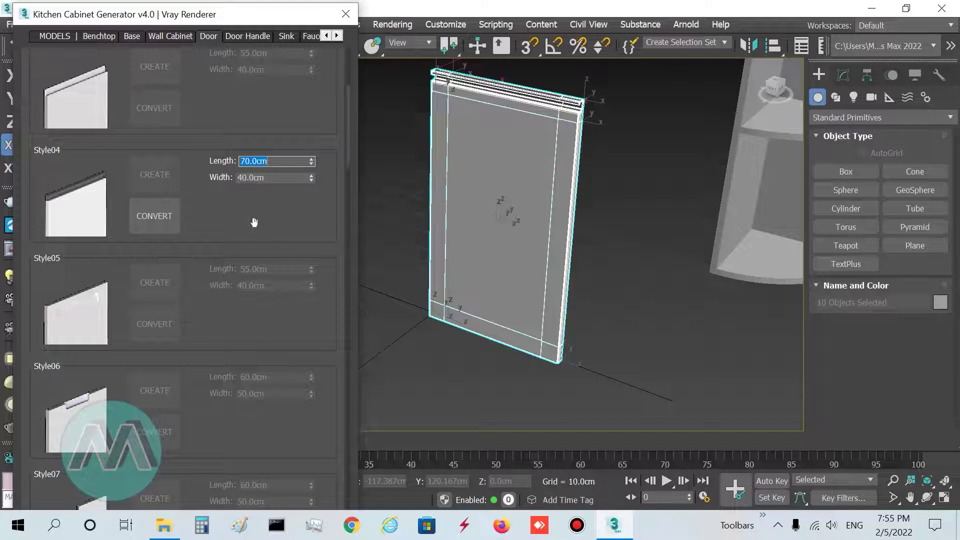
- Set the door width to 45 cm and convert it to MODERN_DOOR_CABINET_L4
{"action": "left_click_drag", "start_coordinate": [314, 178], "coordinate": [180, 177]}
{"action": "type", "text": "45"}
{"action": "key", "text": "Return"}
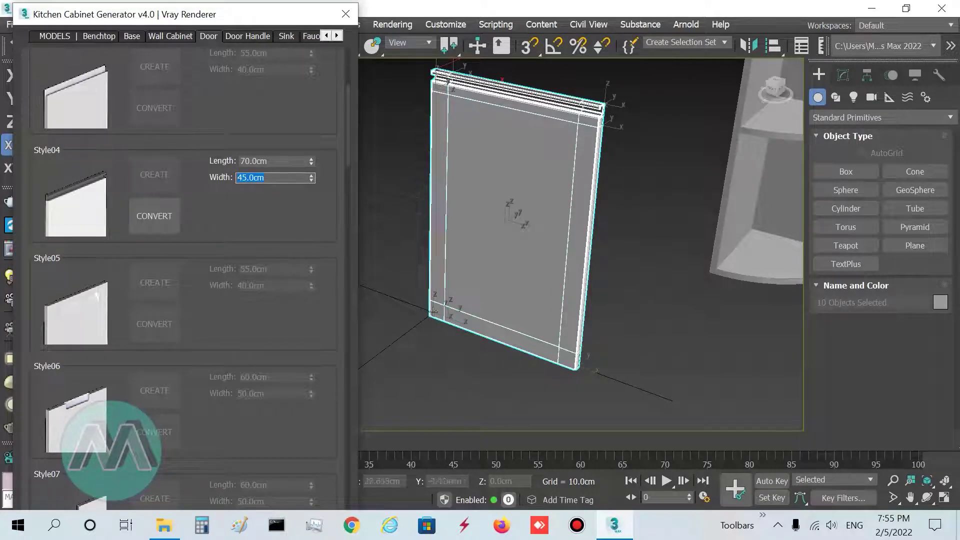
{"action": "left_click", "coordinate": [154, 226]}
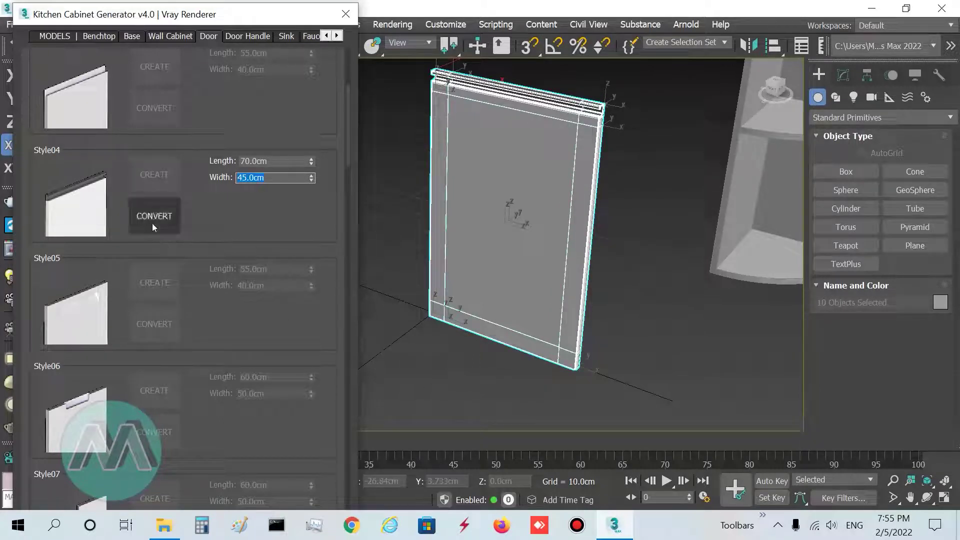
{"action": "scroll", "coordinate": [509, 311], "scroll_direction": "down", "scroll_amount": 5}
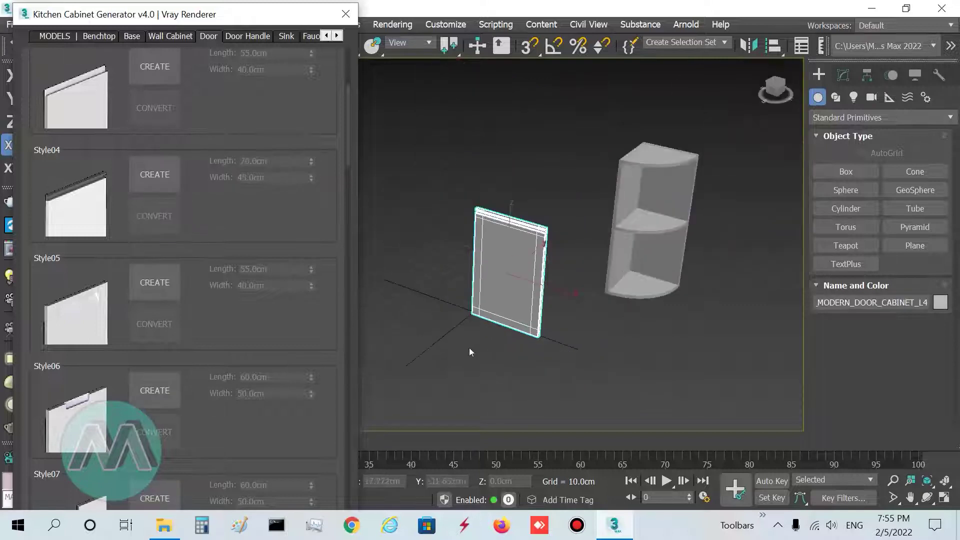
{"action": "scroll", "coordinate": [469, 349], "scroll_direction": "down", "scroll_amount": 3}
- Move the plain door to the right along X using the quad-menu Move
{"action": "left_click_drag", "start_coordinate": [349, 154], "coordinate": [349, 431]}
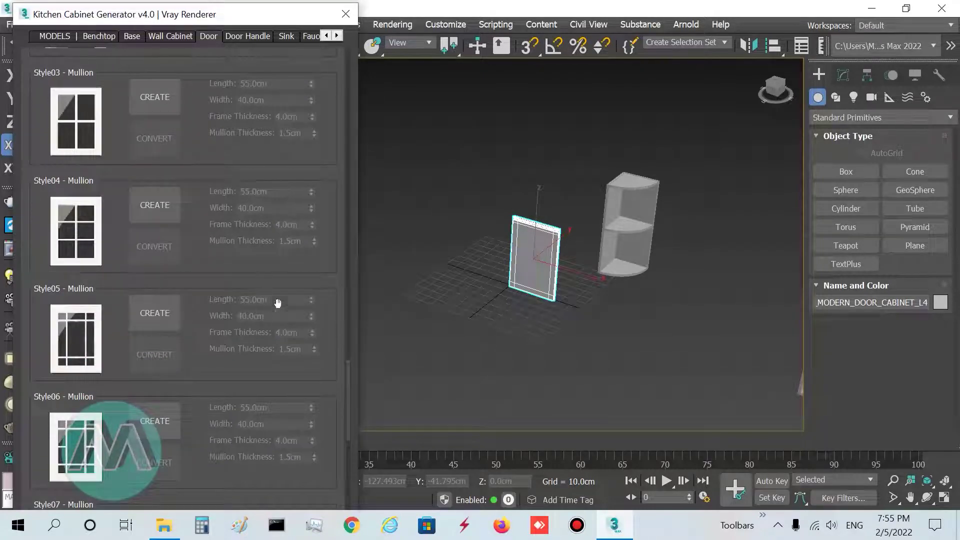
{"action": "left_click_drag", "start_coordinate": [352, 385], "coordinate": [351, 393]}
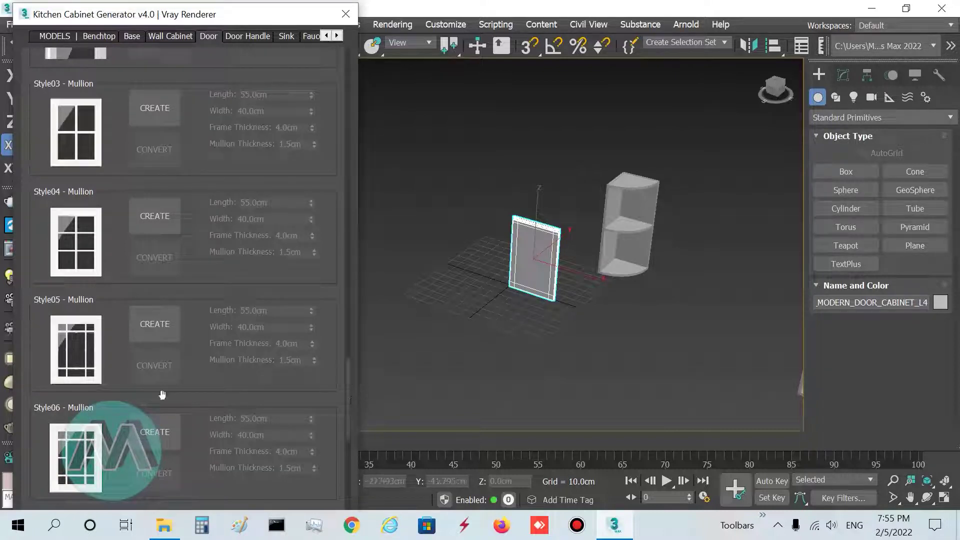
{"action": "right_click", "coordinate": [558, 263]}
{"action": "left_click", "coordinate": [570, 267]}
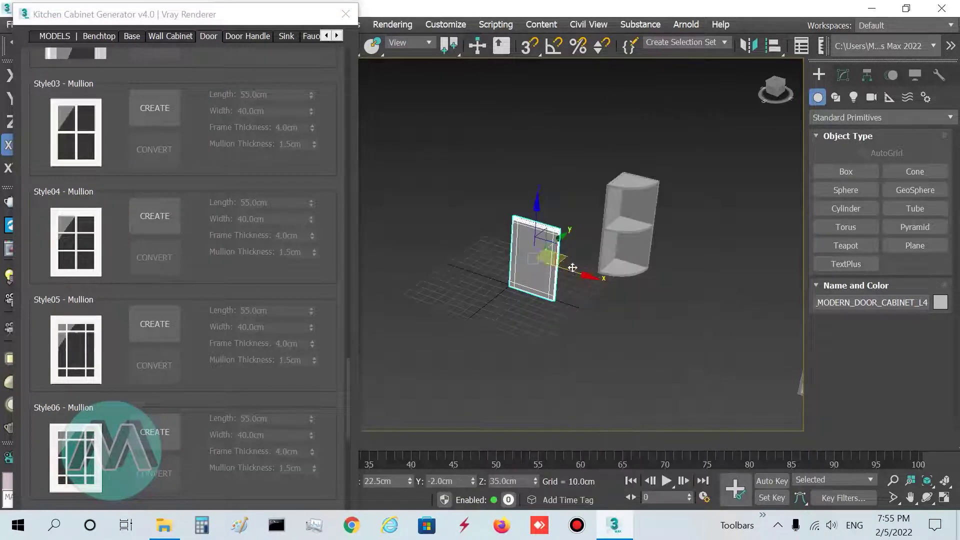
{"action": "left_click_drag", "start_coordinate": [574, 274], "coordinate": [736, 350]}
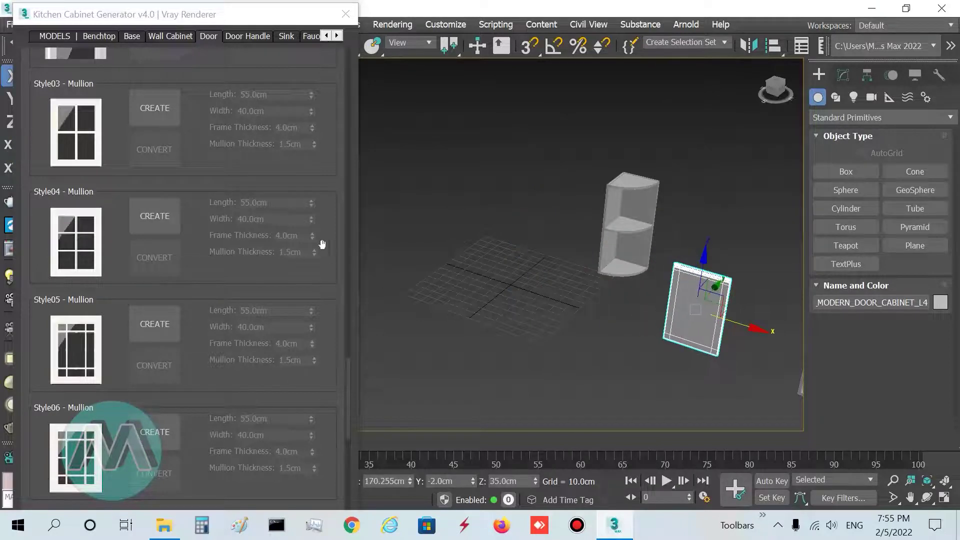
- Add a Style04 Mullion six-pane glass door to the scene
{"action": "scroll", "coordinate": [348, 363], "scroll_direction": "up", "scroll_amount": 5}
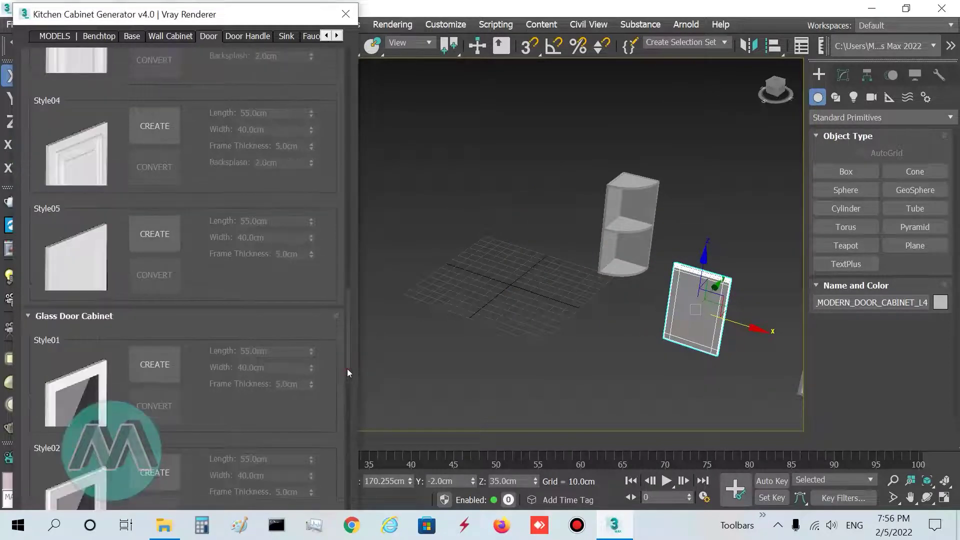
{"action": "scroll", "coordinate": [348, 334], "scroll_direction": "down", "scroll_amount": 4}
{"action": "scroll", "coordinate": [344, 402], "scroll_direction": "down", "scroll_amount": 3}
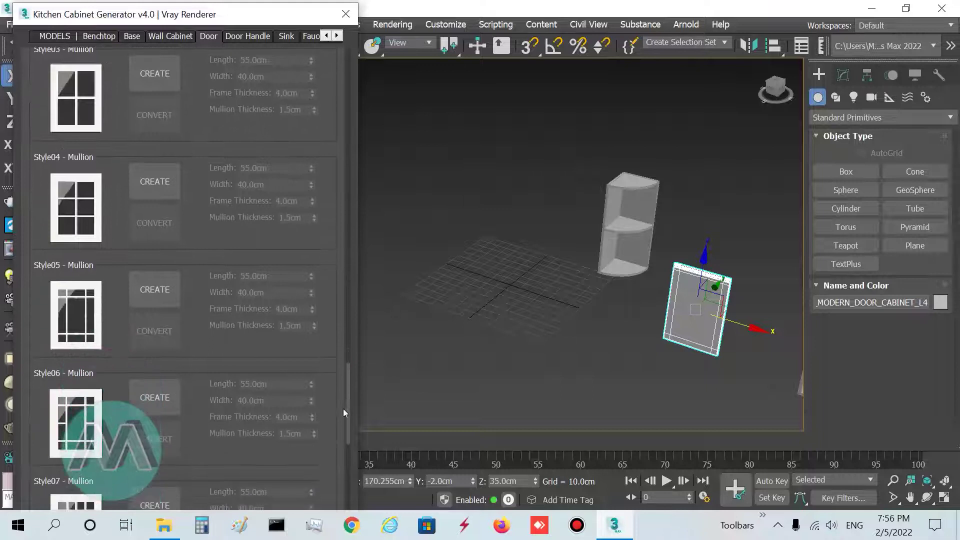
{"action": "left_click", "coordinate": [155, 185]}
- Set the mullion door length to 70 cm and width to 40 cm
{"action": "scroll", "coordinate": [571, 281], "scroll_direction": "up", "scroll_amount": 5}
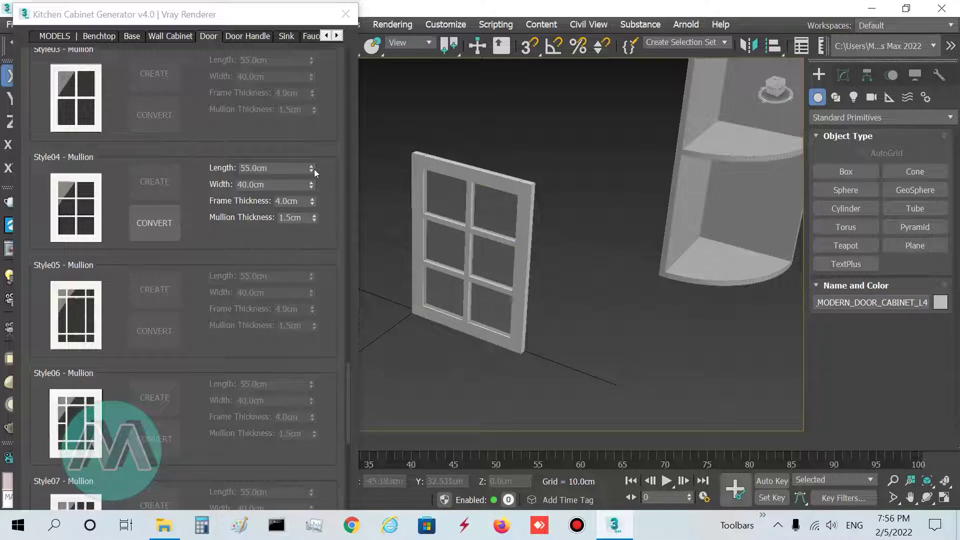
{"action": "left_click_drag", "start_coordinate": [311, 171], "coordinate": [207, 170]}
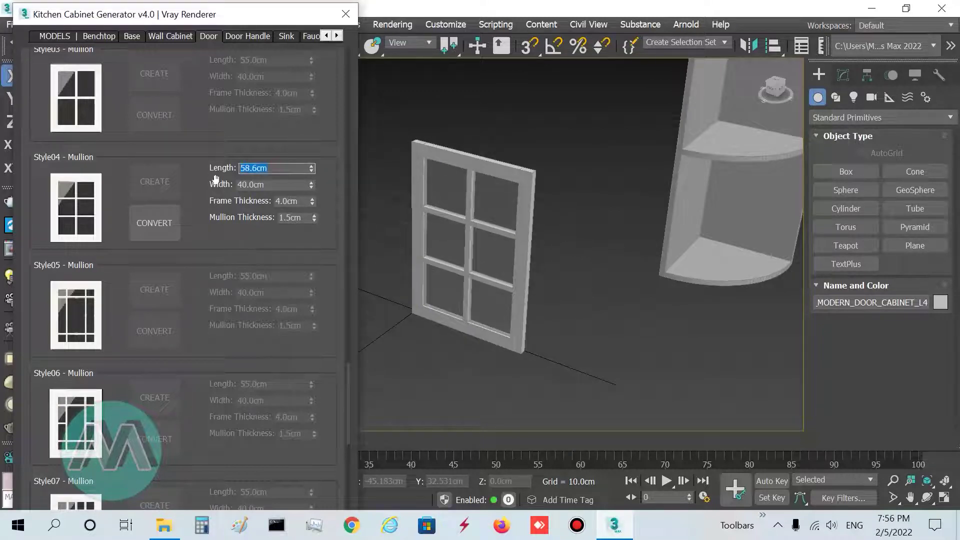
{"action": "type", "text": "70"}
{"action": "key", "text": "Return"}
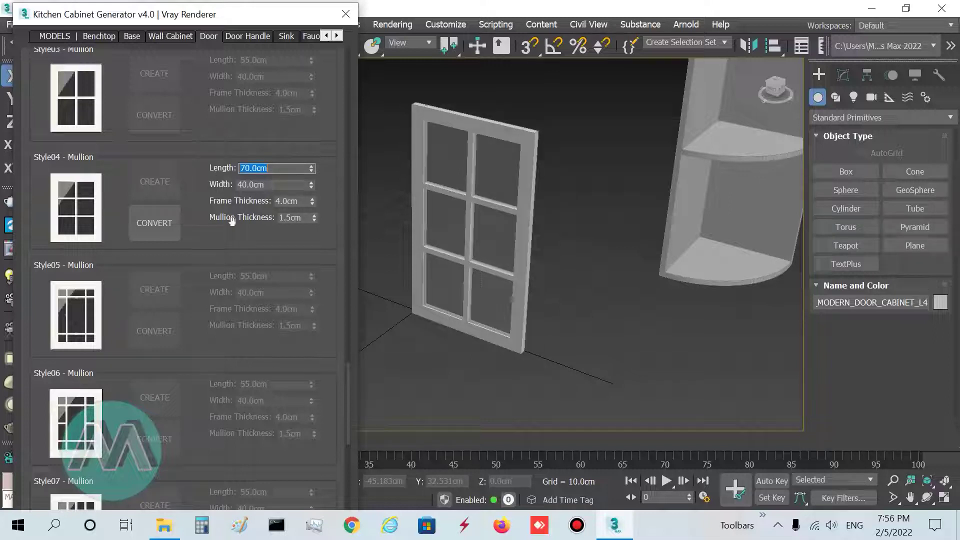
{"action": "left_click_drag", "start_coordinate": [312, 187], "coordinate": [283, 185]}
{"action": "double_click", "coordinate": [283, 185]}
{"action": "type", "text": "70"}
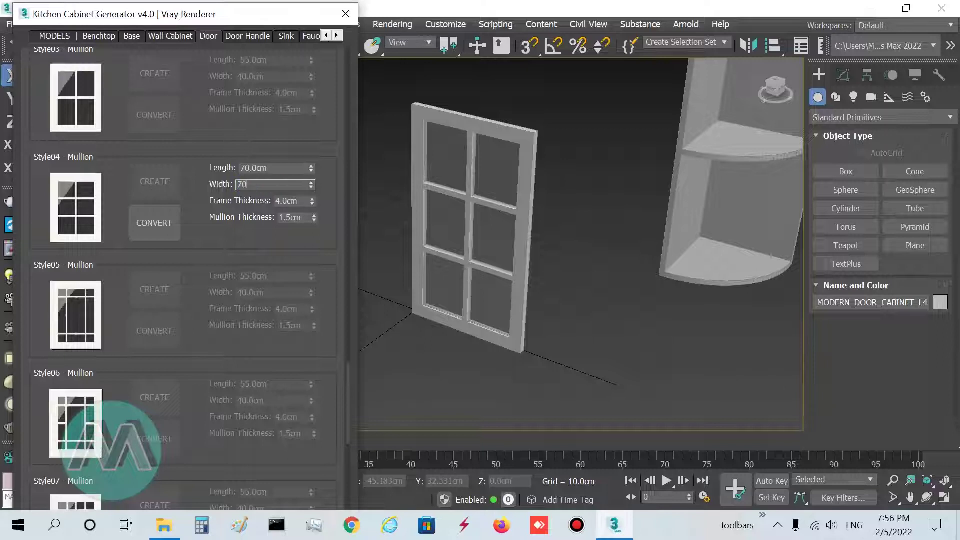
{"action": "key", "text": "Return"}
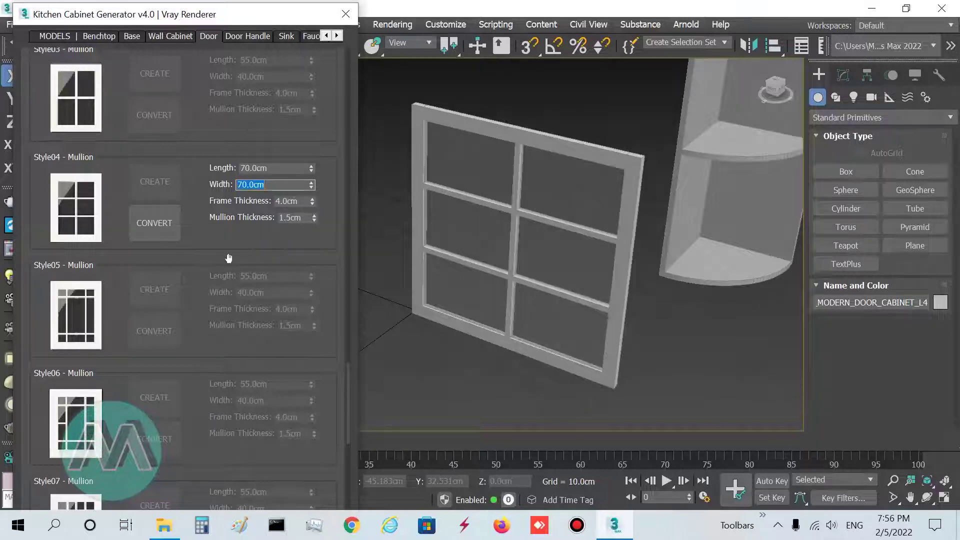
{"action": "type", "text": "40"}
{"action": "key", "text": "Return"}
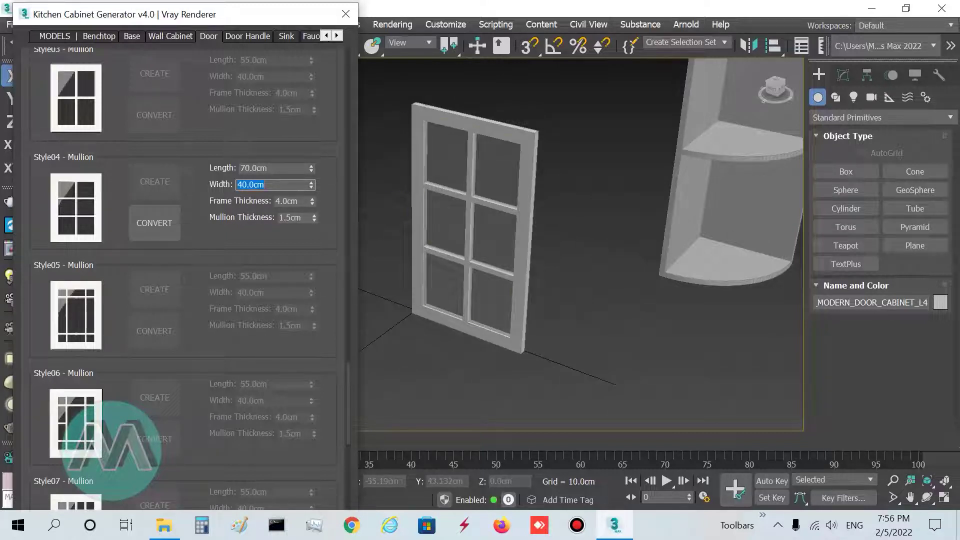
- Set a 3 cm frame thickness and 1 cm mullions, then convert the door
{"action": "left_click_drag", "start_coordinate": [314, 198], "coordinate": [314, 209]}
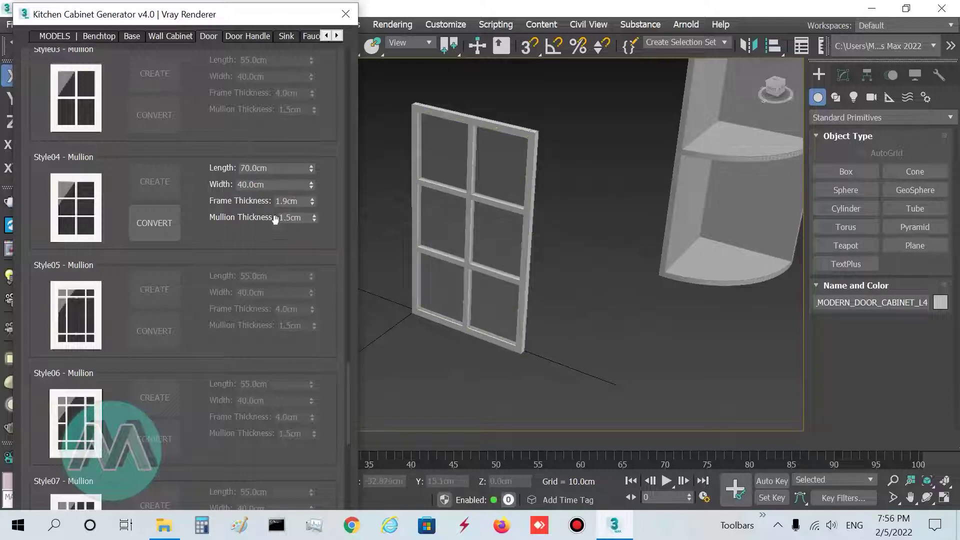
{"action": "left_click", "coordinate": [272, 201]}
{"action": "type", "text": "3"}
{"action": "key", "text": "Return"}
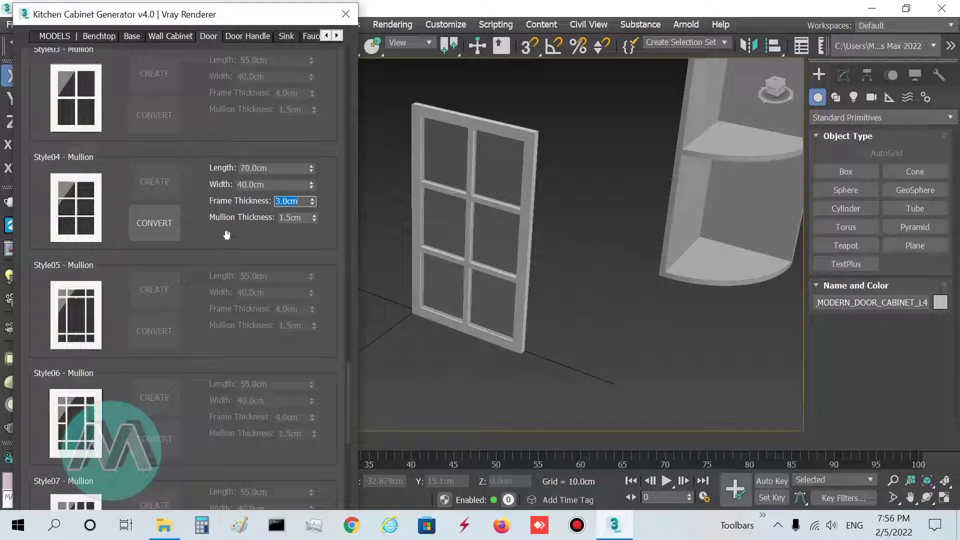
{"action": "left_click_drag", "start_coordinate": [316, 217], "coordinate": [309, 238]}
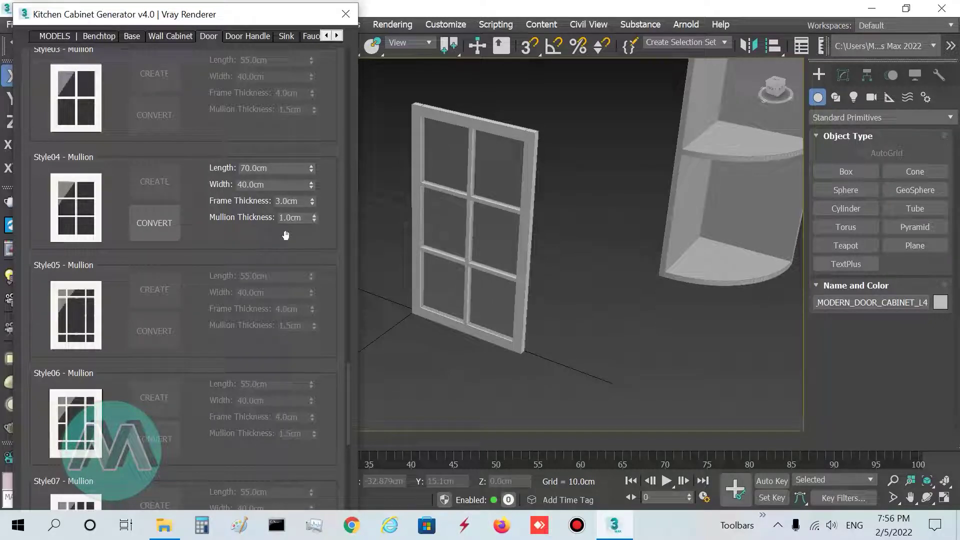
{"action": "left_click", "coordinate": [167, 230]}
- Scroll the door list back to the top and show the Door Handle styles
{"action": "scroll", "coordinate": [468, 350], "scroll_direction": "down", "scroll_amount": 5}
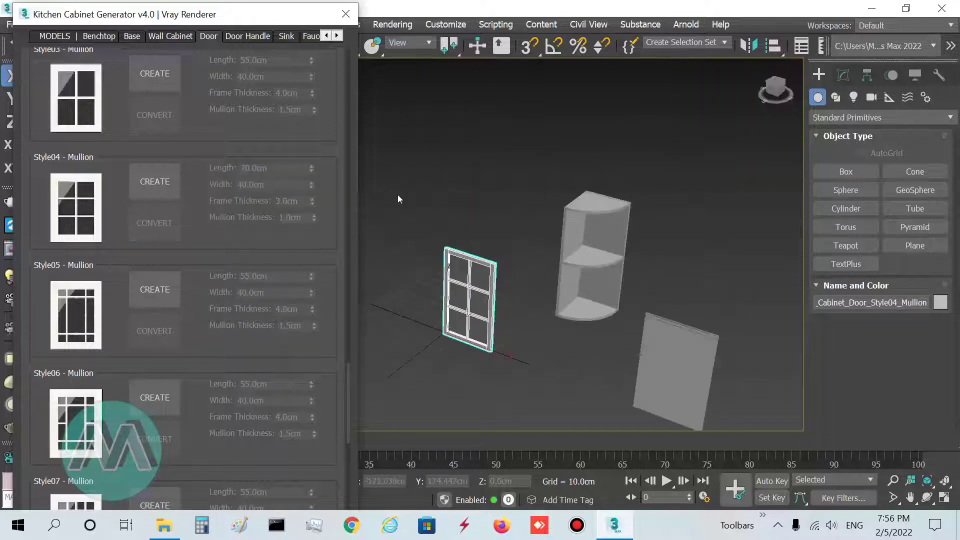
{"action": "left_click_drag", "start_coordinate": [347, 359], "coordinate": [350, 52]}
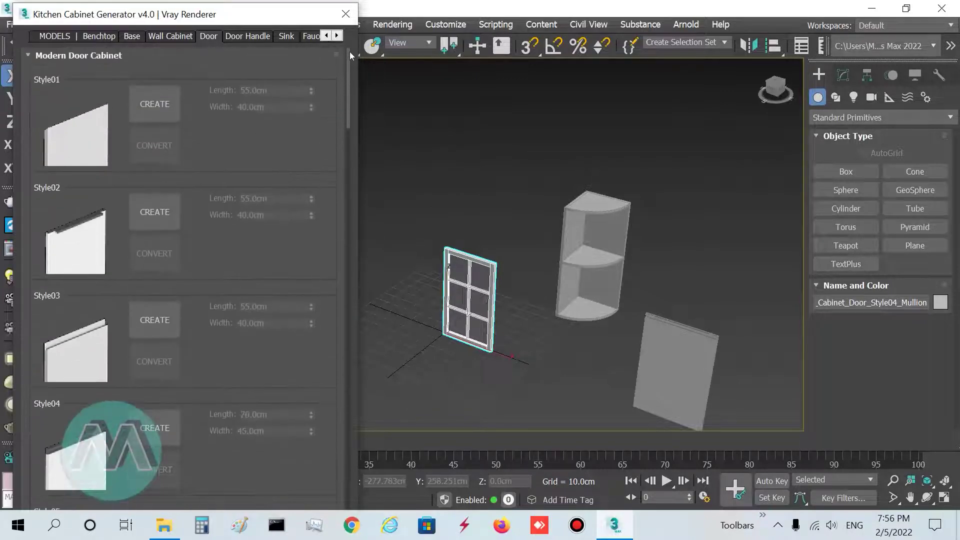
{"action": "left_click", "coordinate": [237, 39]}
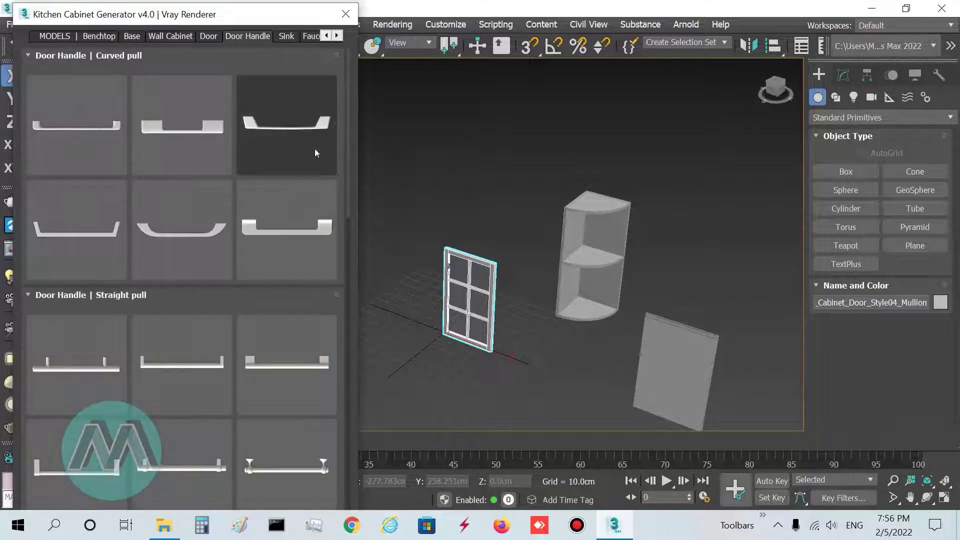
- Scroll to the Straight pull handles and choose the flared-end one, last in the second row
{"action": "left_click_drag", "start_coordinate": [347, 113], "coordinate": [341, 187]}
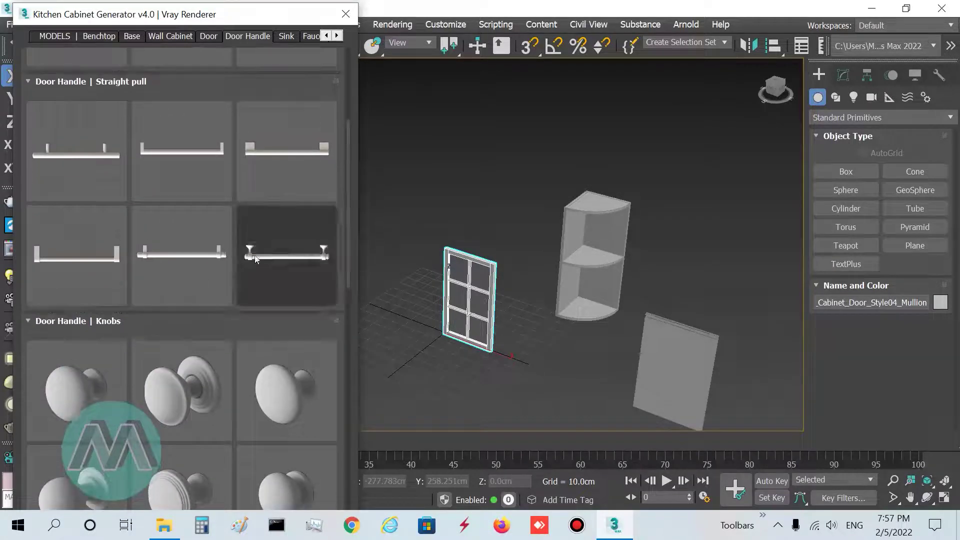
{"action": "left_click", "coordinate": [185, 238]}
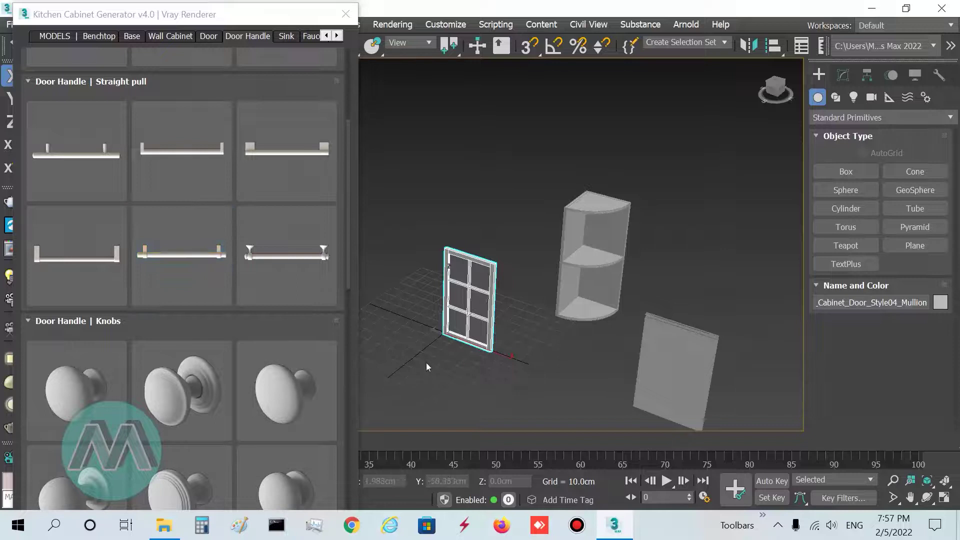
- Place the Style5 straight-pull handle beside the door and slide it along the door's bottom edge
{"action": "scroll", "coordinate": [426, 362], "scroll_direction": "up", "scroll_amount": 5}
{"action": "left_click", "coordinate": [441, 318]}
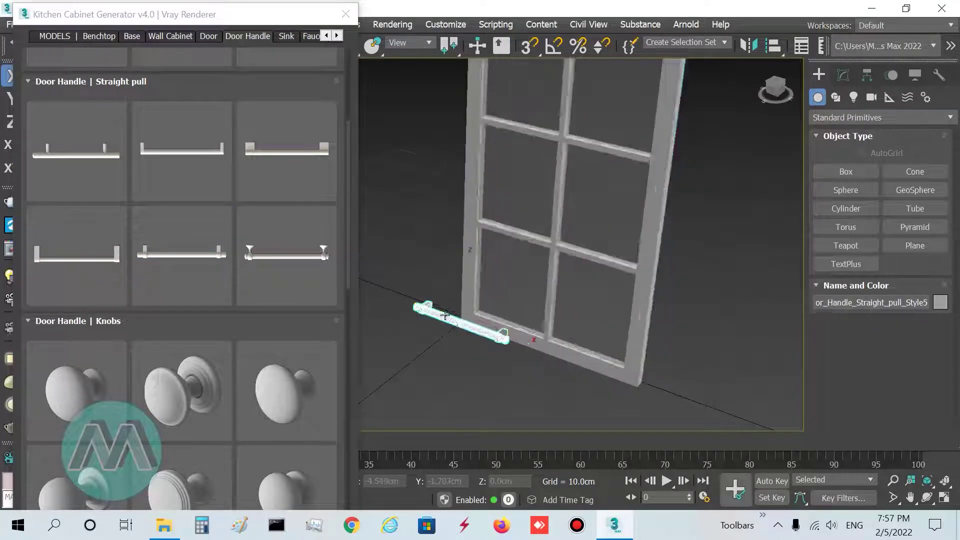
{"action": "scroll", "coordinate": [443, 316], "scroll_direction": "up", "scroll_amount": 3}
{"action": "scroll", "coordinate": [444, 315], "scroll_direction": "down", "scroll_amount": 6}
{"action": "right_click", "coordinate": [457, 263]}
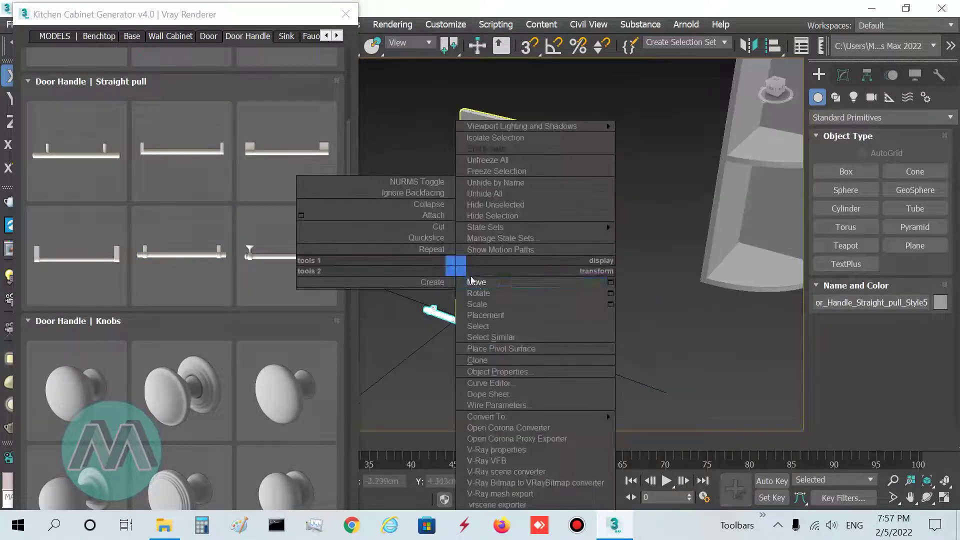
{"action": "left_click", "coordinate": [476, 281]}
{"action": "left_click_drag", "start_coordinate": [500, 312], "coordinate": [521, 324]}
- Rotate the handle to stand upright and move it against the door's left stile
{"action": "right_click", "coordinate": [481, 274]}
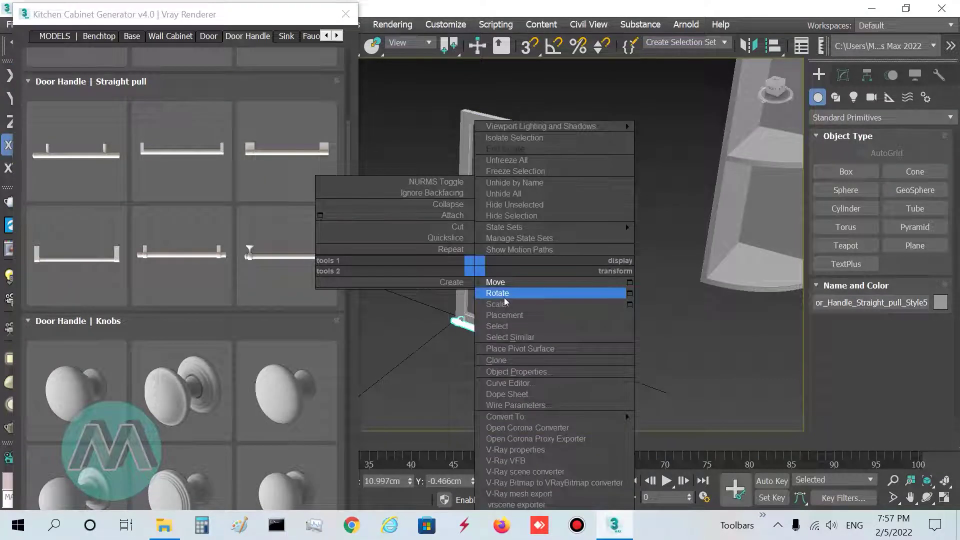
{"action": "left_click", "coordinate": [525, 291]}
{"action": "left_click_drag", "start_coordinate": [520, 331], "coordinate": [563, 368]}
{"action": "right_click", "coordinate": [505, 265]}
{"action": "left_click", "coordinate": [523, 274]}
{"action": "left_click_drag", "start_coordinate": [520, 333], "coordinate": [498, 293]}
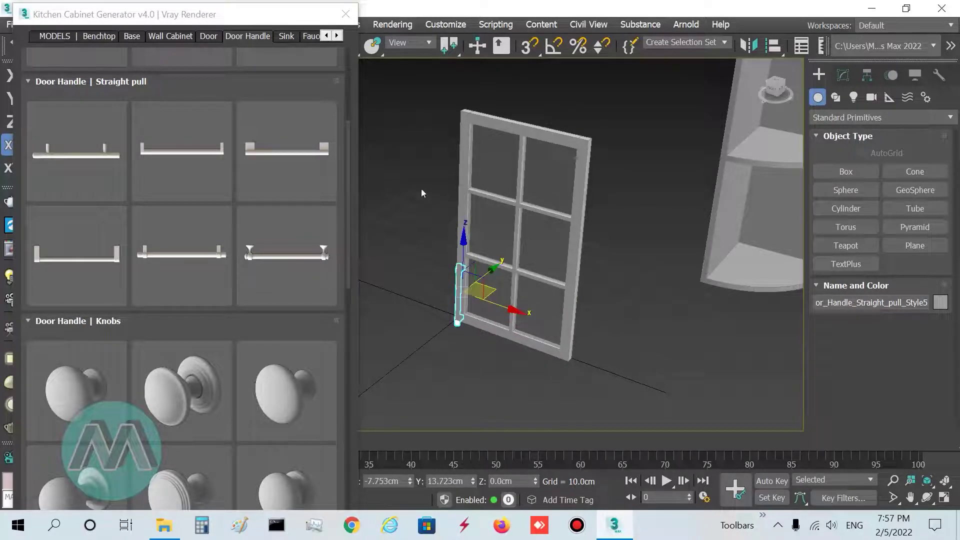
{"action": "left_click_drag", "start_coordinate": [347, 227], "coordinate": [348, 118]}
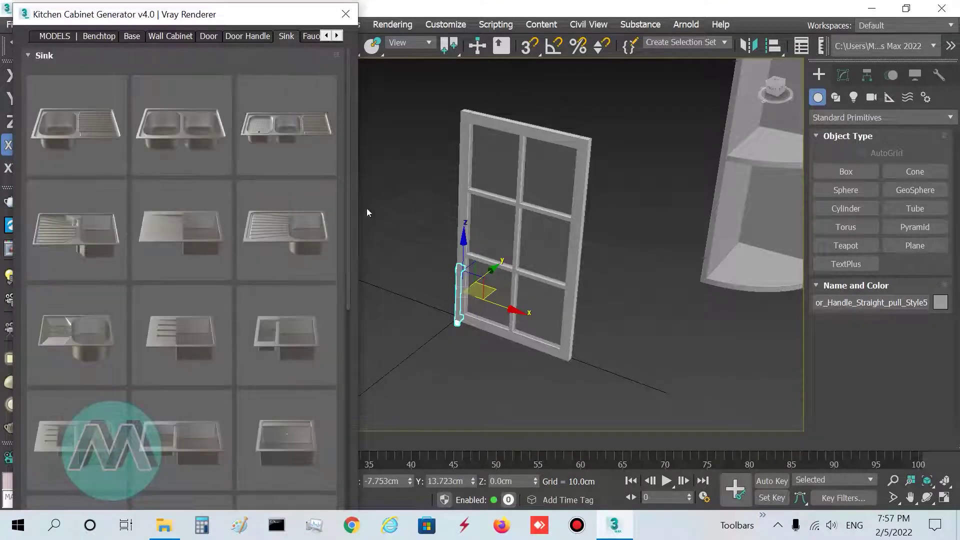
- Select all five cabinet pieces together and frame them in the view
{"action": "scroll", "coordinate": [453, 223], "scroll_direction": "down", "scroll_amount": 5}
{"action": "left_click_drag", "start_coordinate": [423, 135], "coordinate": [625, 293]}
{"action": "scroll", "coordinate": [579, 209], "scroll_direction": "up", "scroll_amount": 3}
{"action": "middle_click_drag", "start_coordinate": [579, 208], "coordinate": [635, 123]}
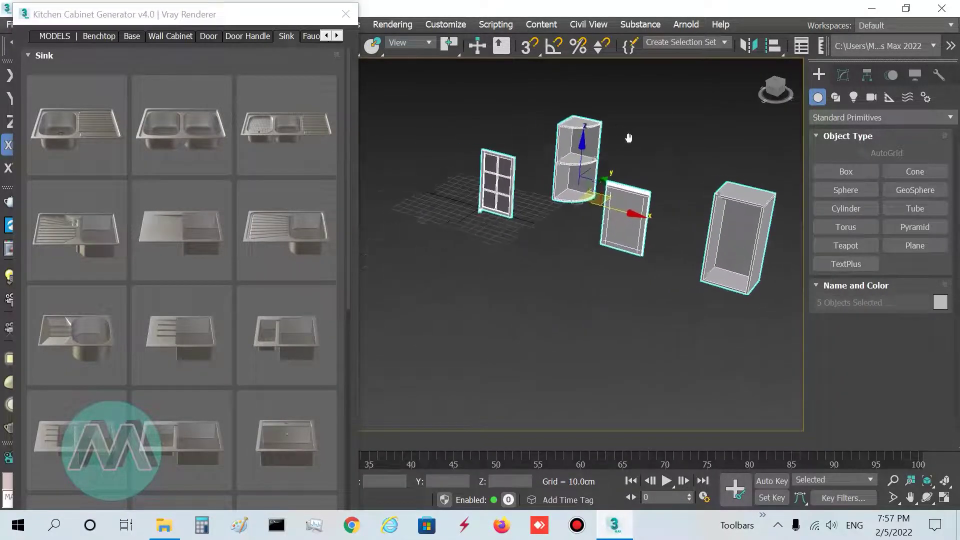
- Scroll the Sink thumbnails down to the single-bowl drainboard models
{"action": "scroll", "coordinate": [626, 130], "scroll_direction": "up", "scroll_amount": 3}
{"action": "mouse_move", "coordinate": [349, 147]}
{"action": "left_mouse_down"}
{"action": "mouse_move", "coordinate": [364, 311]}
{"action": "mouse_move", "coordinate": [352, 396]}
{"action": "mouse_move", "coordinate": [328, 125]}
{"action": "mouse_move", "coordinate": [350, 153]}
{"action": "mouse_move", "coordinate": [355, 259]}
{"action": "mouse_move", "coordinate": [343, 391]}
{"action": "mouse_move", "coordinate": [352, 157]}
{"action": "mouse_move", "coordinate": [358, 163]}
{"action": "left_mouse_up"}
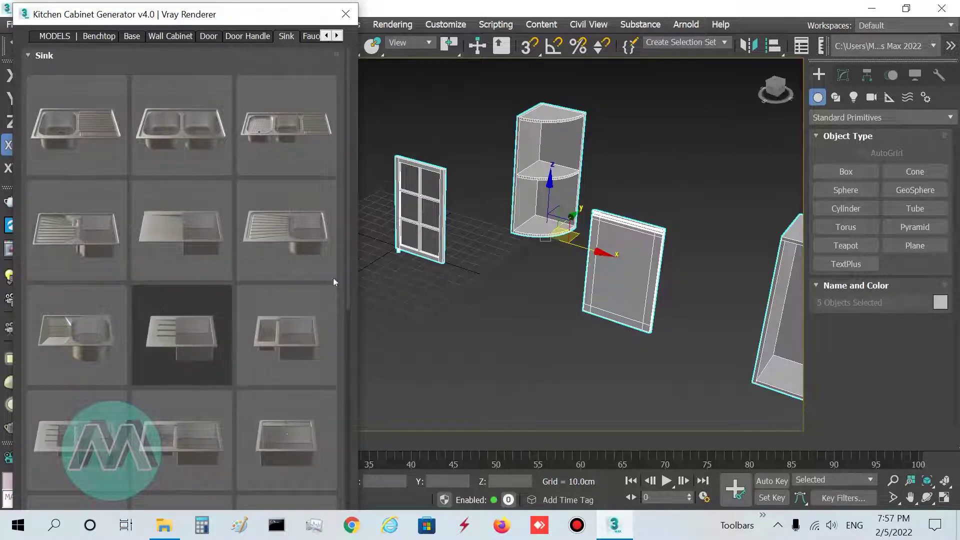
{"action": "left_click_drag", "start_coordinate": [349, 249], "coordinate": [355, 334]}
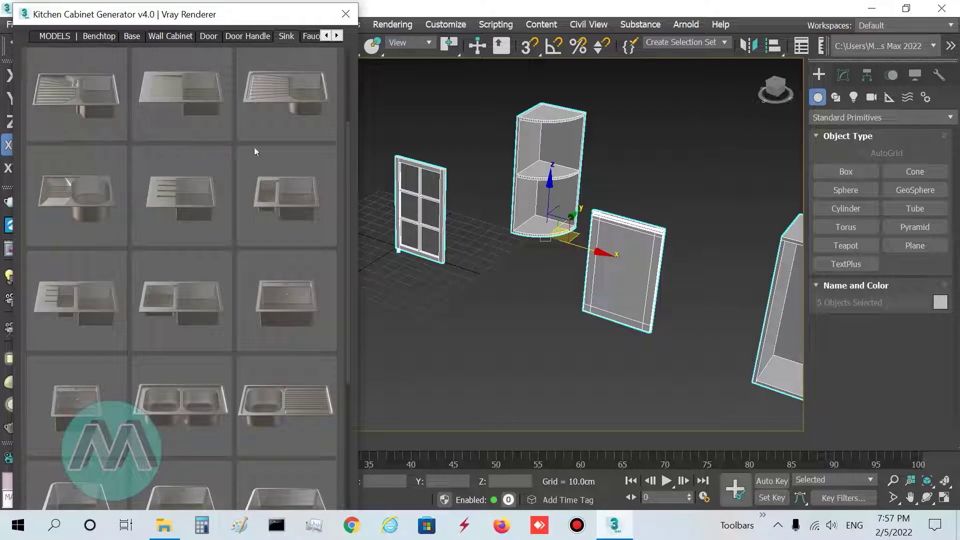
- Choose the Lava03 single-bowl drainboard sink and drop it into the scene
{"action": "left_click", "coordinate": [288, 86]}
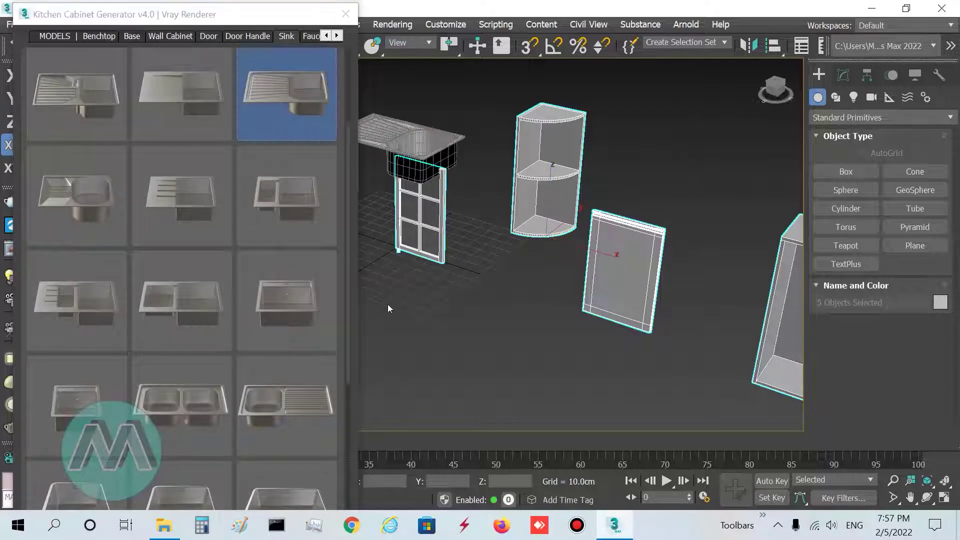
{"action": "left_click", "coordinate": [425, 133]}
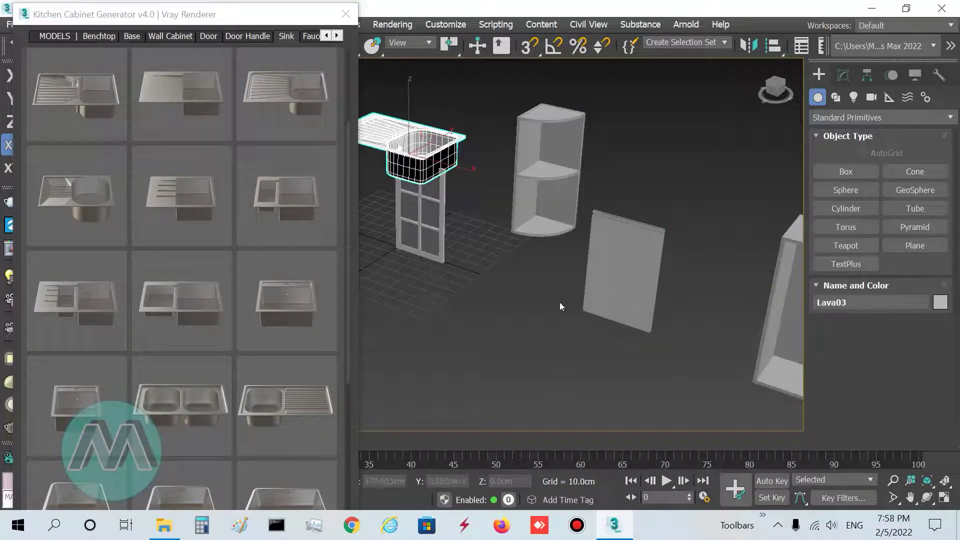
{"action": "scroll", "coordinate": [532, 284], "scroll_direction": "down", "scroll_amount": 3}
{"action": "scroll", "coordinate": [518, 181], "scroll_direction": "up", "scroll_amount": 6}
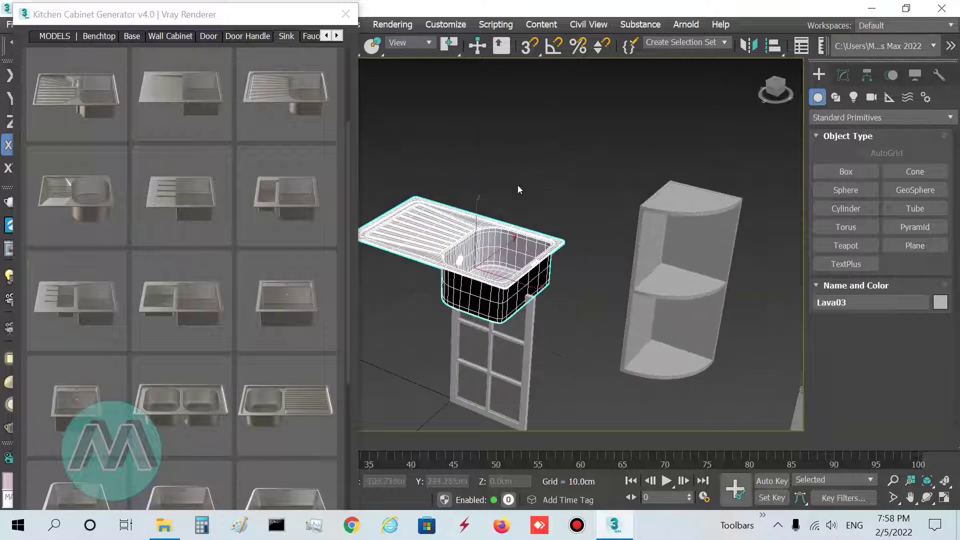
{"action": "middle_click_drag", "start_coordinate": [485, 282], "coordinate": [496, 281], "text": "alt"}
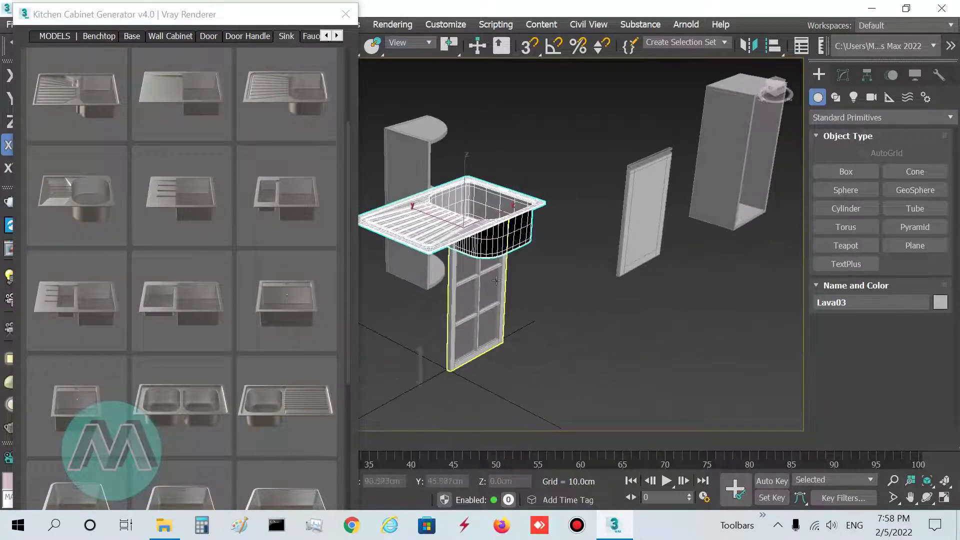
- Slide the sink along Y and raise it to a height of 75 cm
{"action": "key", "text": "w"}
{"action": "left_click_drag", "start_coordinate": [456, 259], "coordinate": [604, 319]}
{"action": "middle_click_drag", "start_coordinate": [683, 341], "coordinate": [488, 227], "text": "alt"}
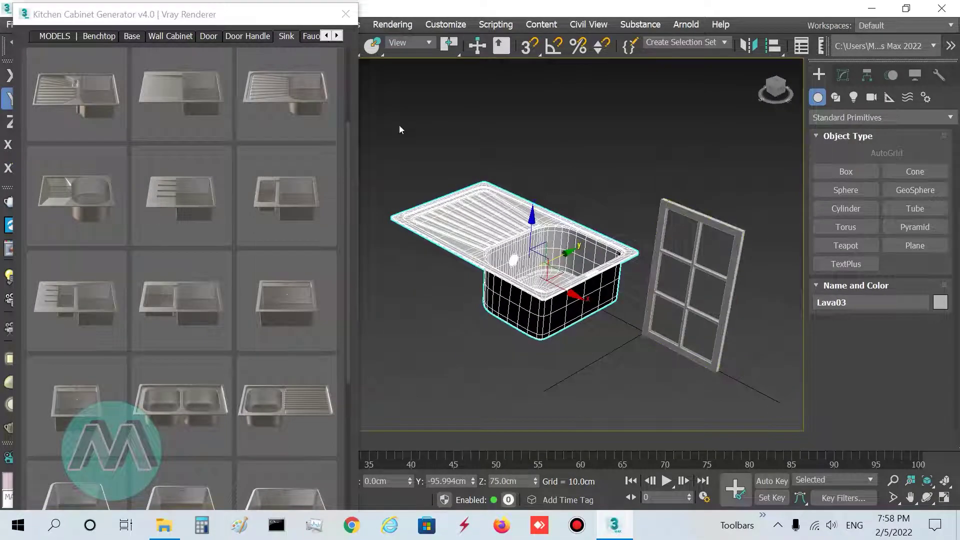
{"action": "left_click_drag", "start_coordinate": [350, 150], "coordinate": [350, 67]}
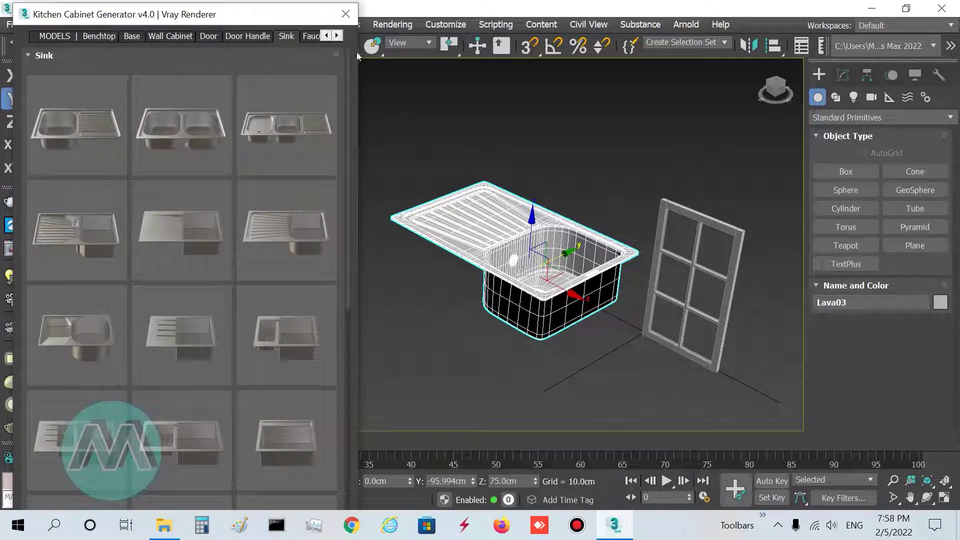
{"action": "left_click", "coordinate": [339, 36]}
{"action": "left_click", "coordinate": [338, 36]}
{"action": "left_click", "coordinate": [339, 36]}
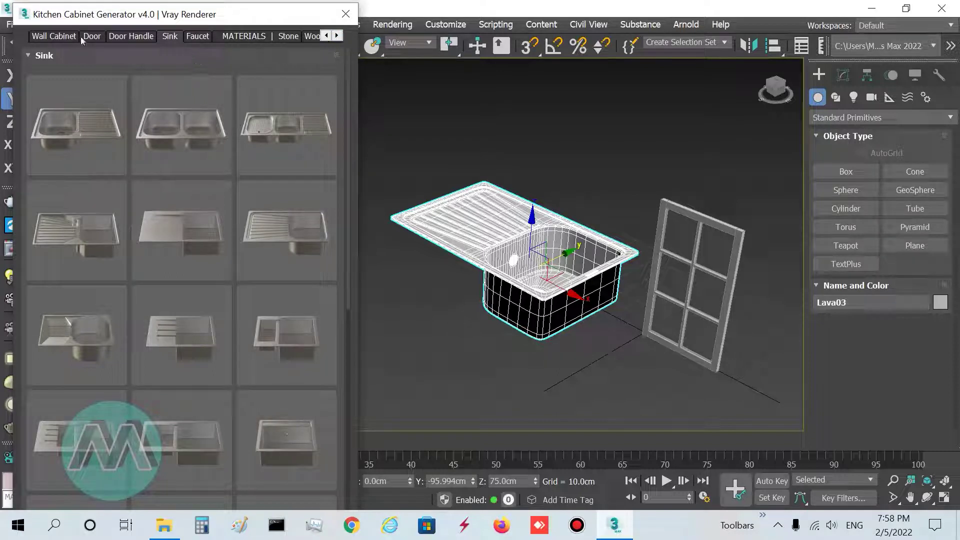
- Add the Eurosmart New faucet from the Faucet models to the scene
{"action": "left_click", "coordinate": [196, 39]}
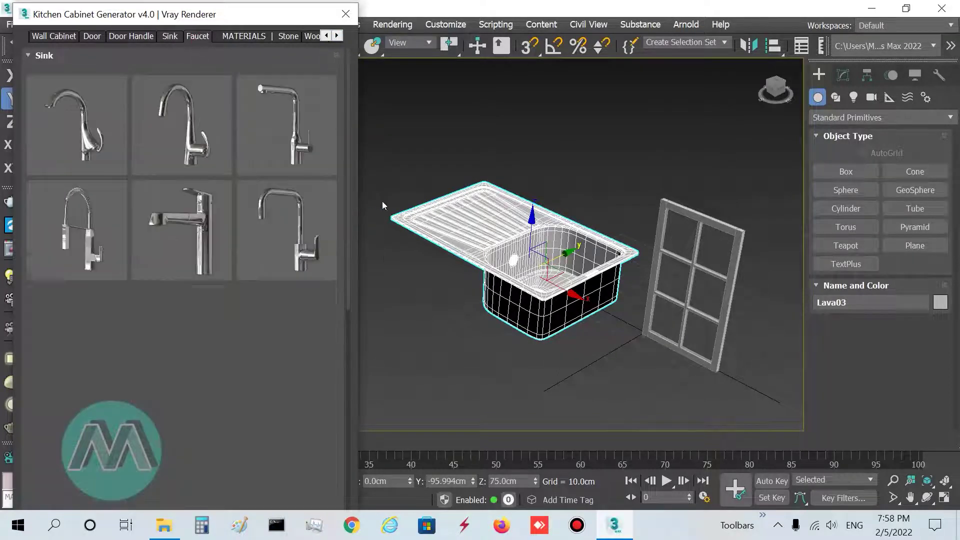
{"action": "scroll", "coordinate": [347, 153], "scroll_direction": "down", "scroll_amount": 5}
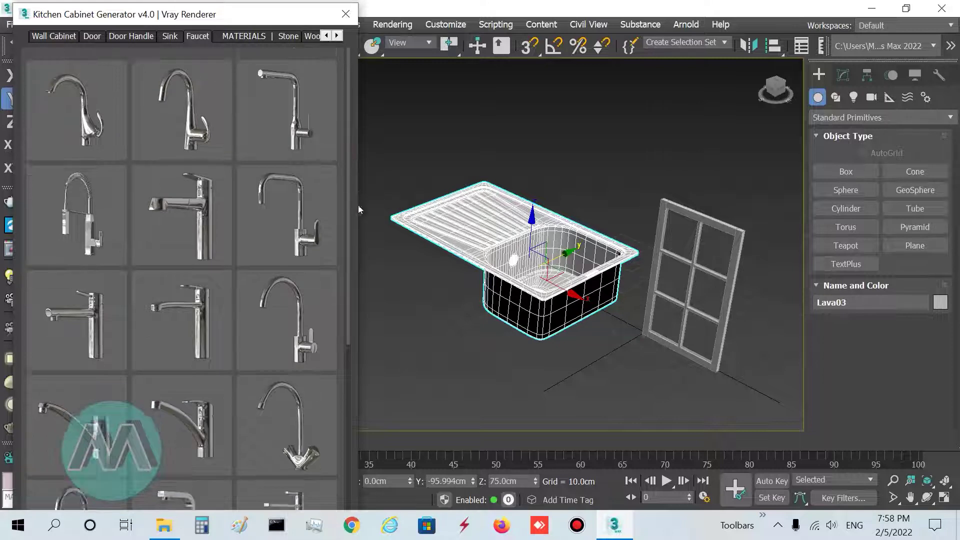
{"action": "scroll", "coordinate": [344, 250], "scroll_direction": "up", "scroll_amount": 2}
{"action": "scroll", "coordinate": [347, 254], "scroll_direction": "down", "scroll_amount": 2}
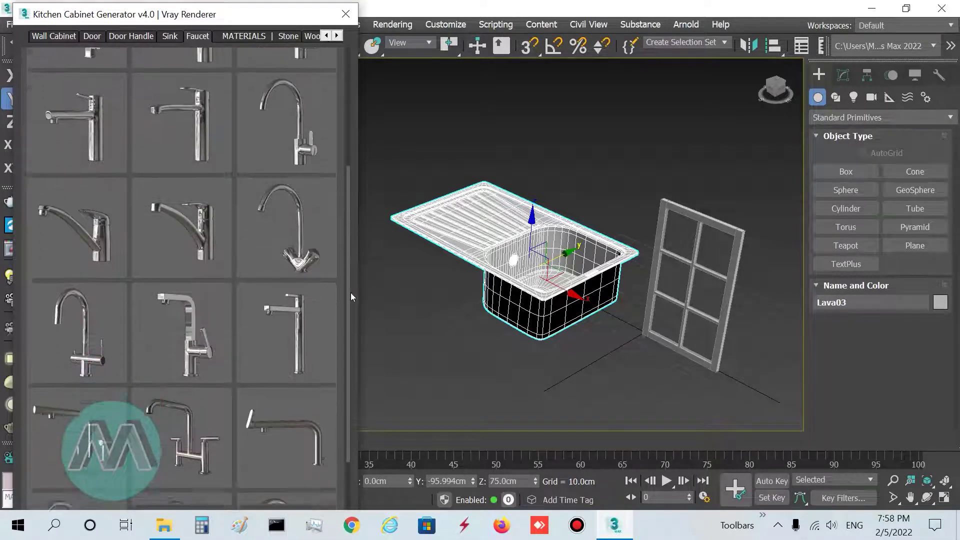
{"action": "left_click", "coordinate": [208, 211]}
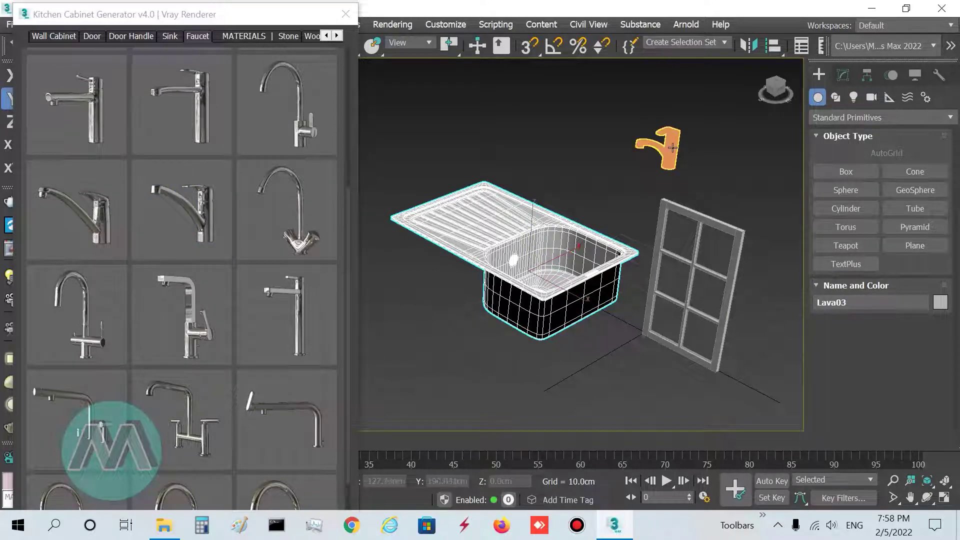
- Move the faucet onto the sink's back edge at 85 cm height
{"action": "key", "text": "w"}
{"action": "left_click_drag", "start_coordinate": [678, 142], "coordinate": [567, 215]}
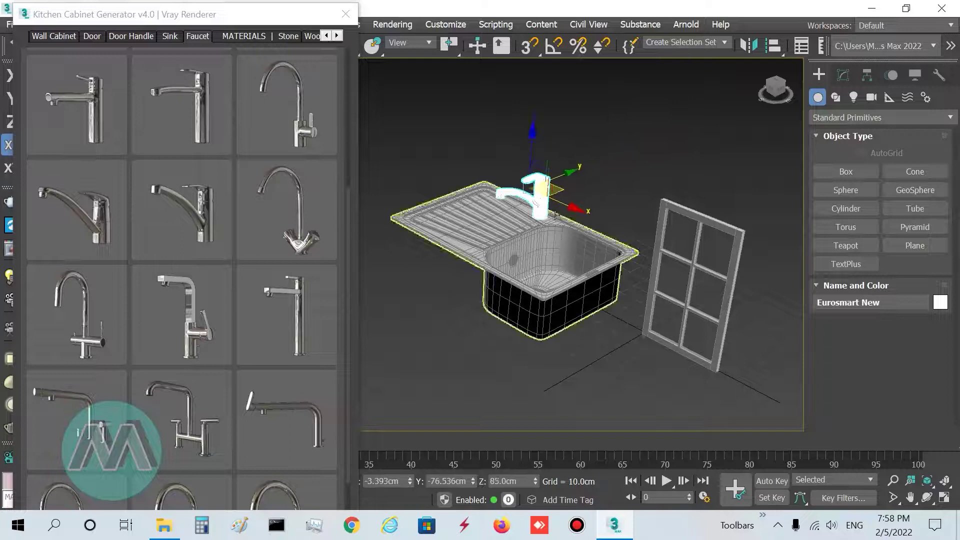
{"action": "scroll", "coordinate": [571, 220], "scroll_direction": "up", "scroll_amount": 4}
{"action": "scroll", "coordinate": [572, 226], "scroll_direction": "down", "scroll_amount": 3}
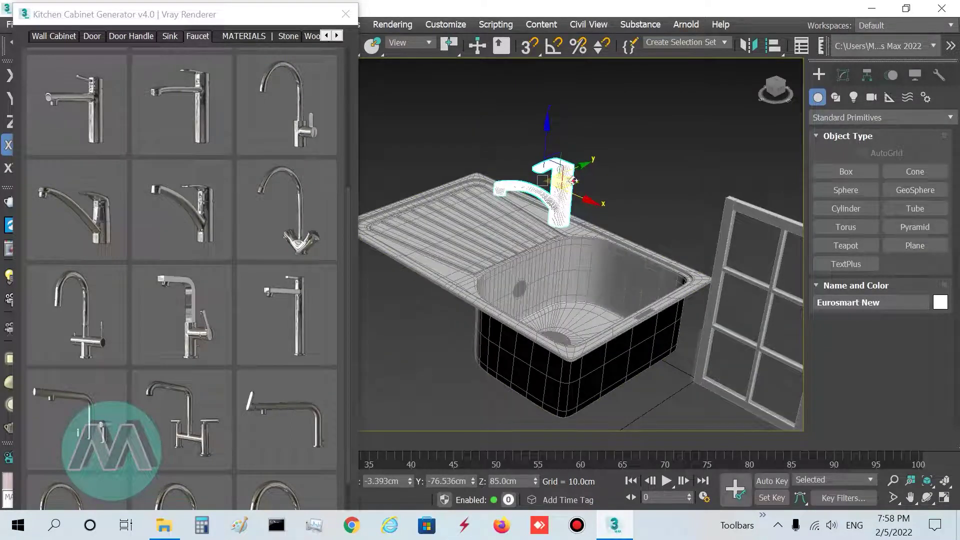
{"action": "left_click_drag", "start_coordinate": [560, 188], "coordinate": [576, 184]}
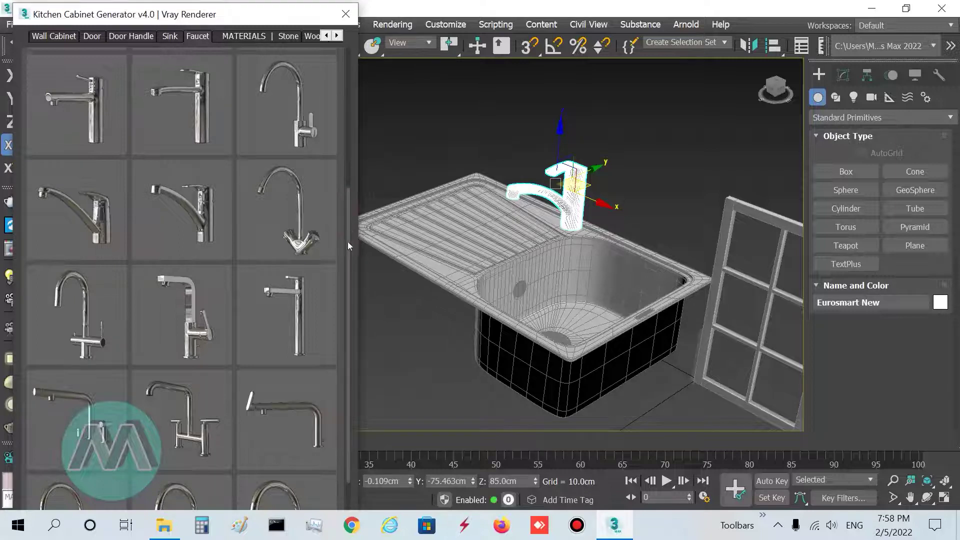
{"action": "scroll", "coordinate": [347, 242], "scroll_direction": "down", "scroll_amount": 3}
{"action": "scroll", "coordinate": [341, 352], "scroll_direction": "up", "scroll_amount": 10}
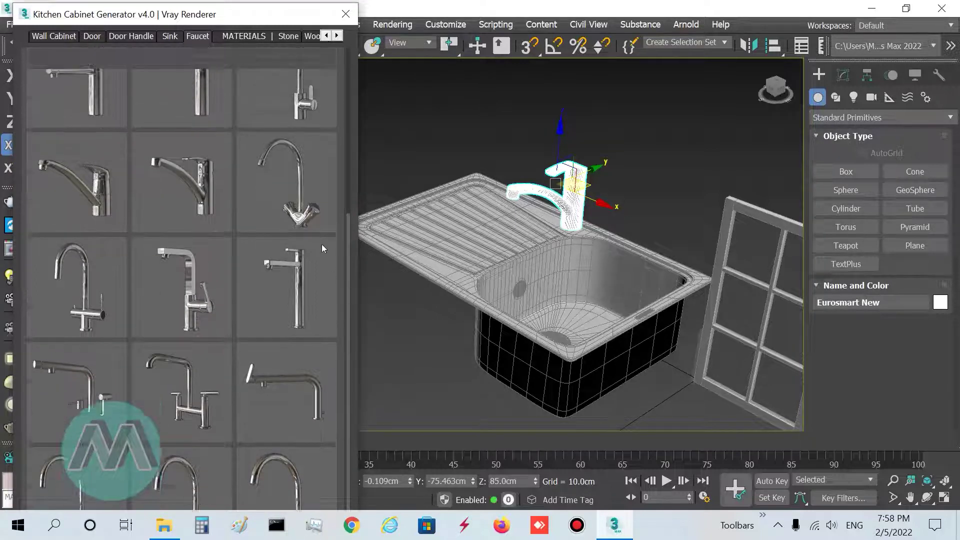
{"action": "scroll", "coordinate": [310, 159], "scroll_direction": "up", "scroll_amount": 5}
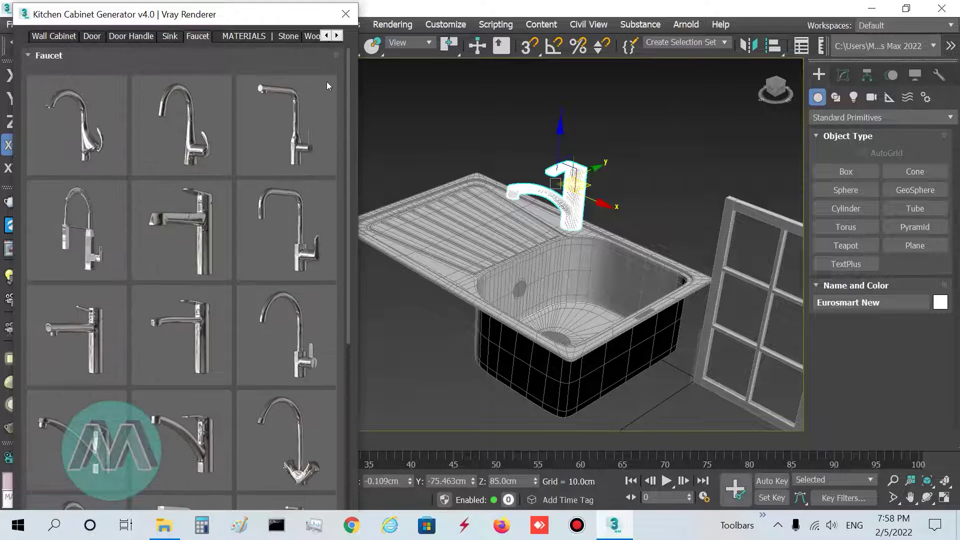
{"action": "scroll", "coordinate": [405, 129], "scroll_direction": "down", "scroll_amount": 6}
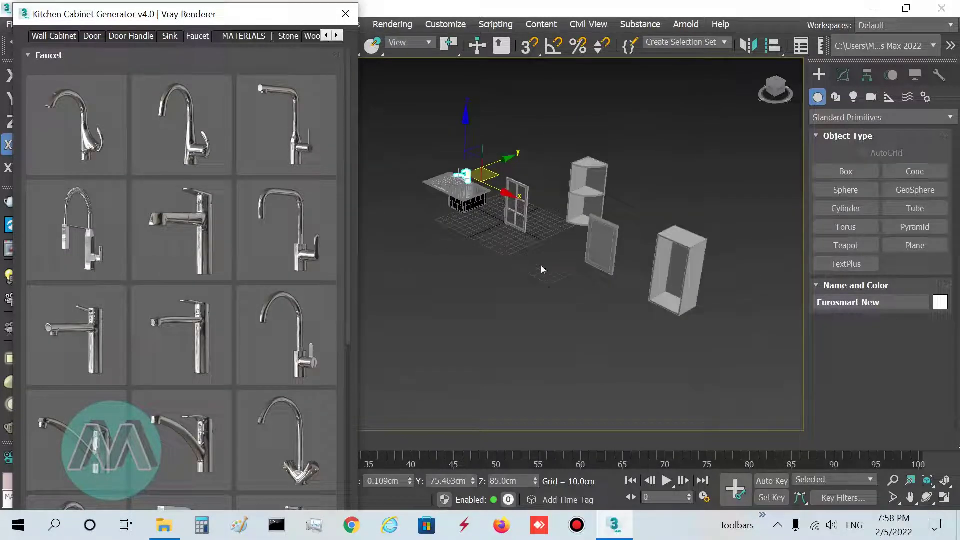
- Deselect the faucet, close the Kitchen Cabinet Generator, and restore four viewports with Alt+W
{"action": "left_click", "coordinate": [453, 126]}
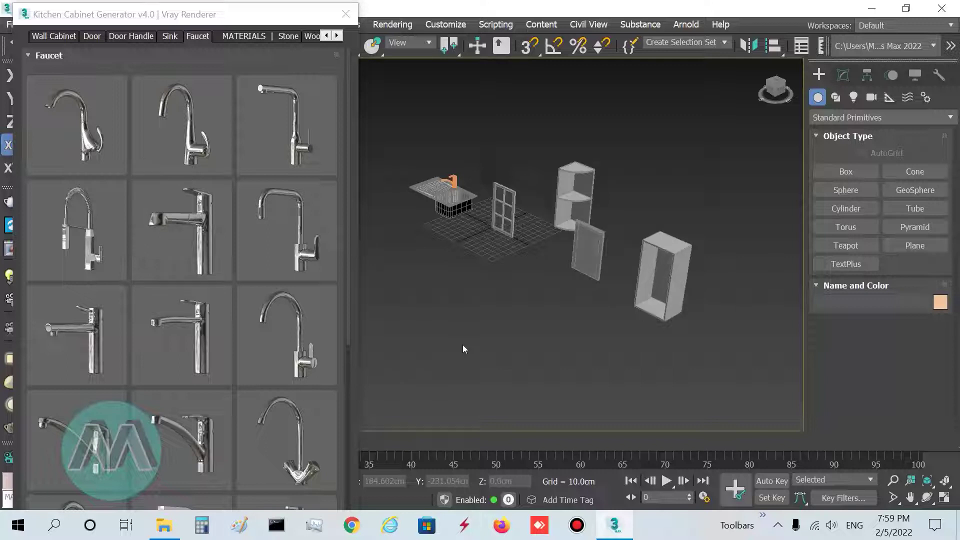
{"action": "left_click", "coordinate": [346, 13]}
{"action": "key", "text": "alt+w"}
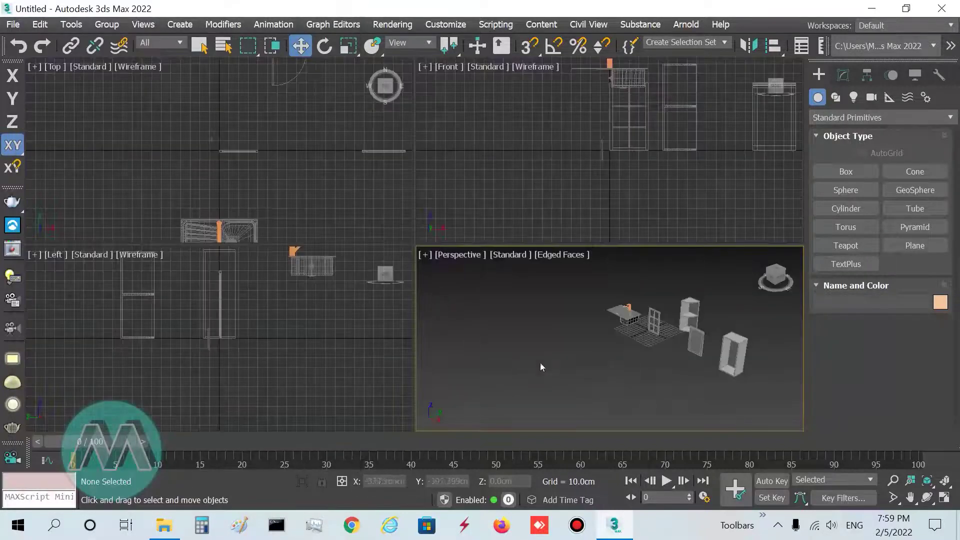
- Zoom Extents All, zoom all views in, then maximize the Perspective viewport with Alt+W
{"action": "left_click", "coordinate": [943, 482]}
{"action": "left_click", "coordinate": [910, 480]}
{"action": "left_click_drag", "start_coordinate": [550, 415], "coordinate": [550, 374]}
{"action": "key", "text": "w"}
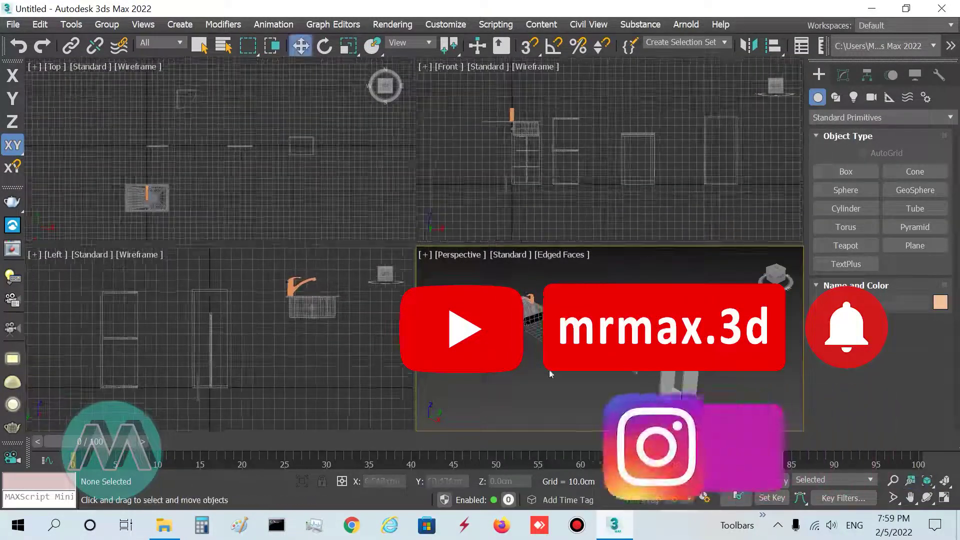
{"action": "key", "text": "alt+f"}
{"action": "key", "text": "Escape"}
{"action": "key", "text": "alt+w"}
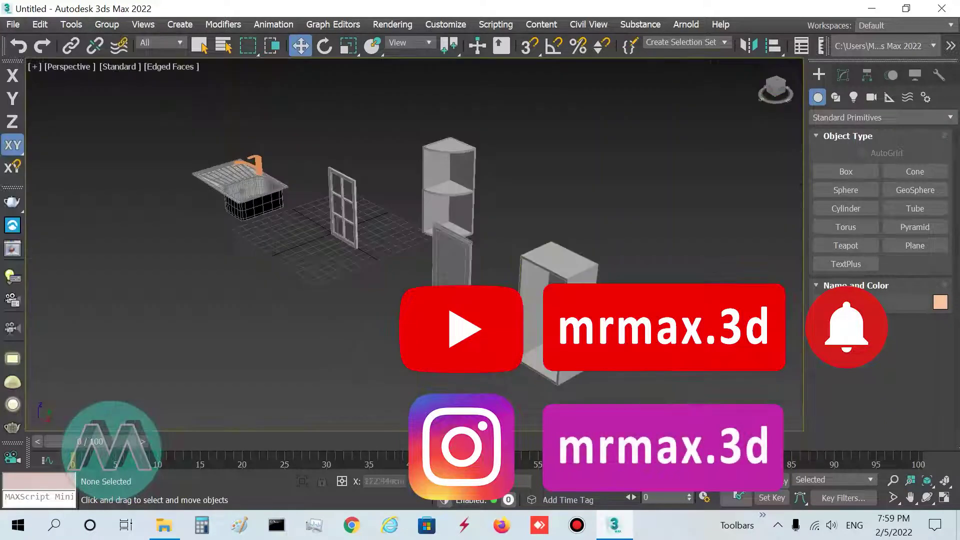